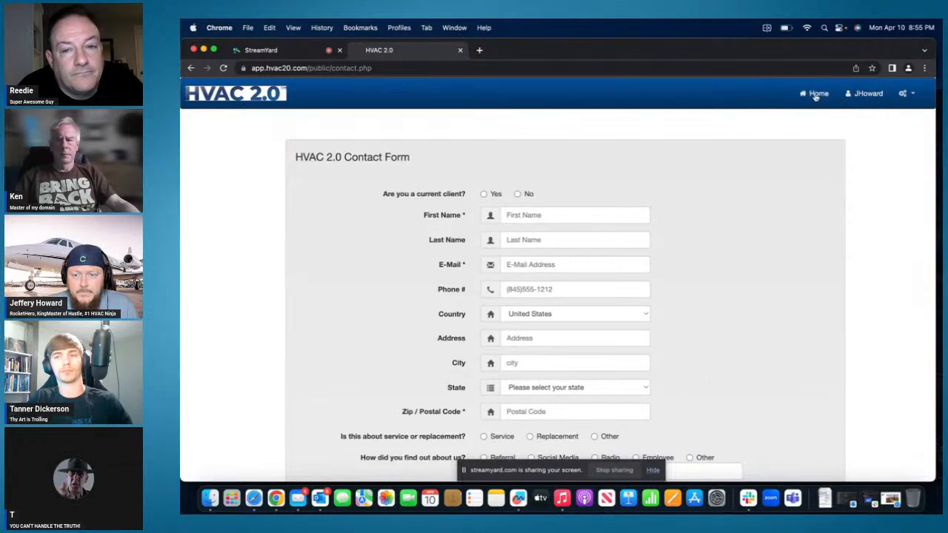
# Go to the My Clients list and start adding a new client.
pyautogui.scroll(-1, 815, 97)
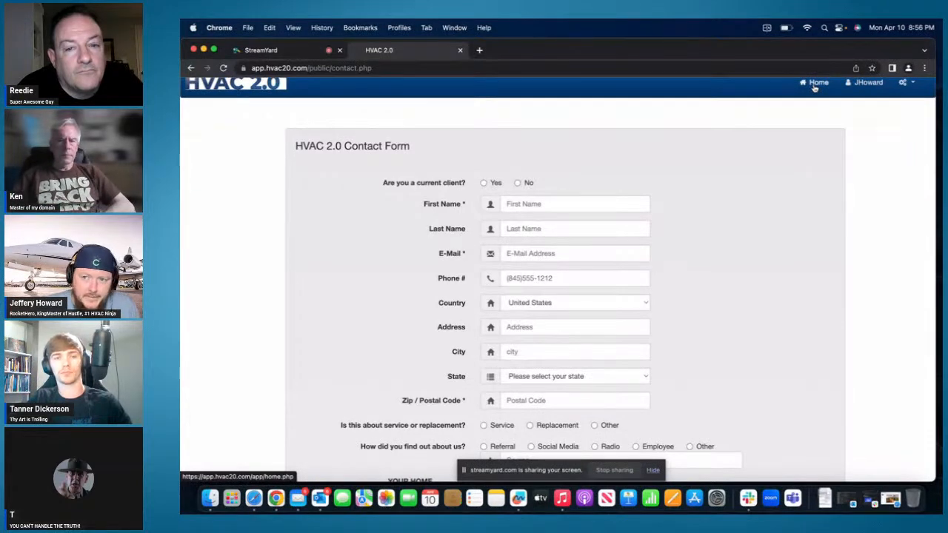
pyautogui.click(815, 86)
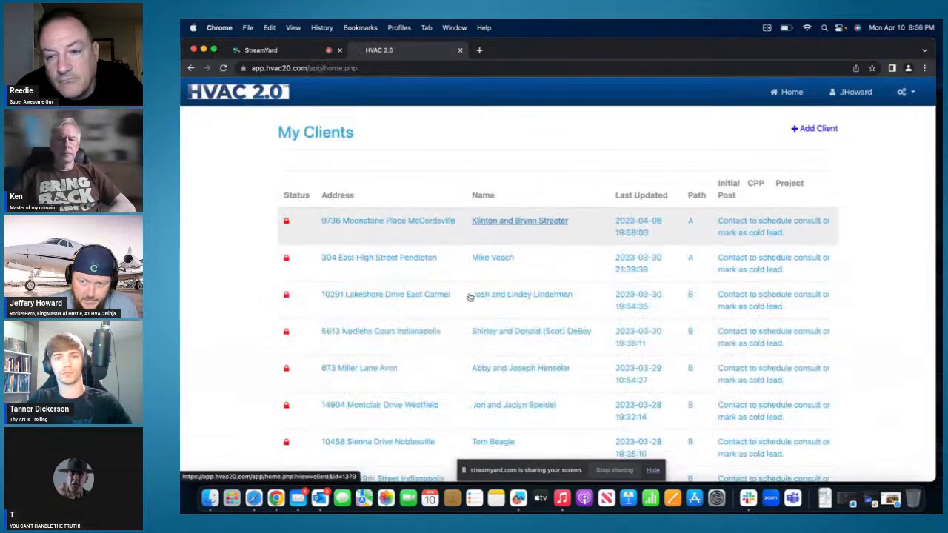
pyautogui.click(819, 131)
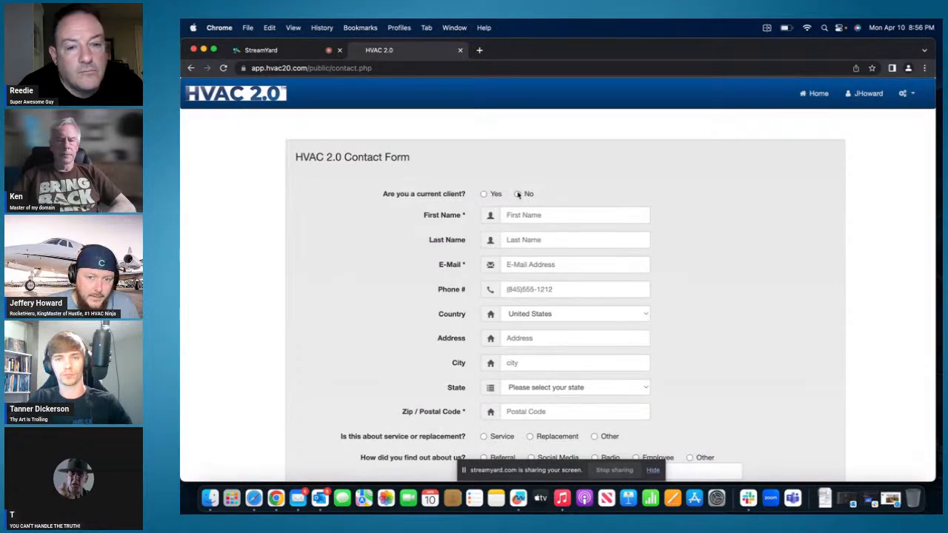
# Mark the contact as a current client and fill in the client's first and last name.
pyautogui.click(484, 194)
pyautogui.click(528, 218)
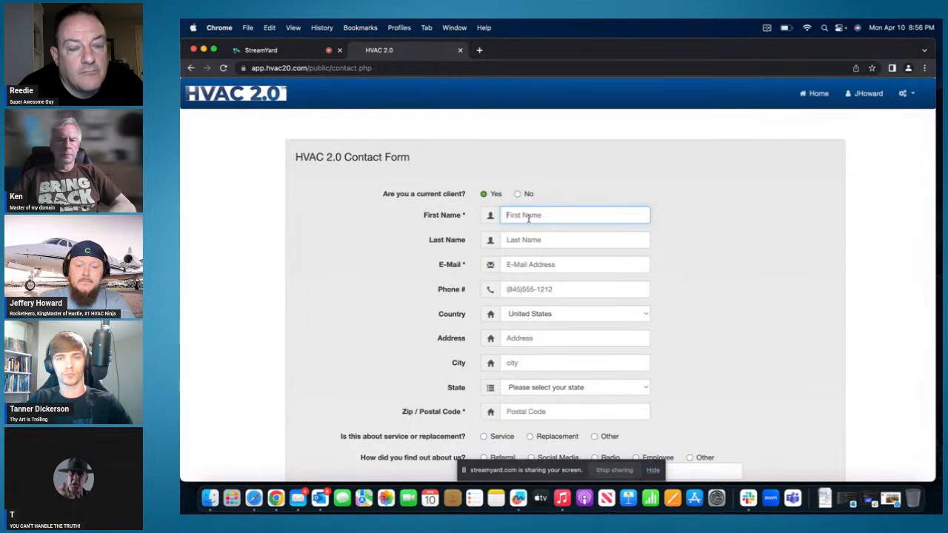
pyautogui.write('John')
pyautogui.press('Tab')
pyautogui.write('Doe')
pyautogui.press('Tab')
# Fill in the client's e-mail address and phone number.
pyautogui.write('jo')
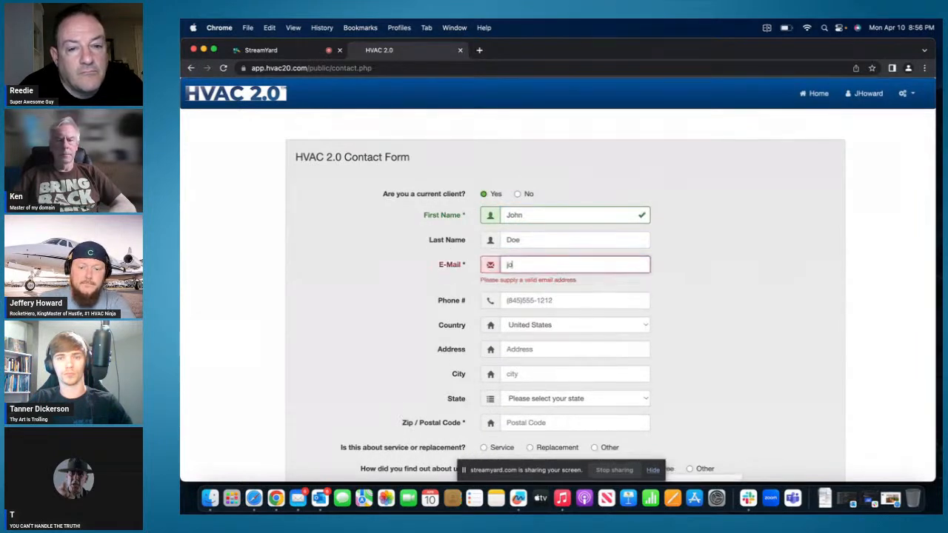
pyautogui.write('hndoe')
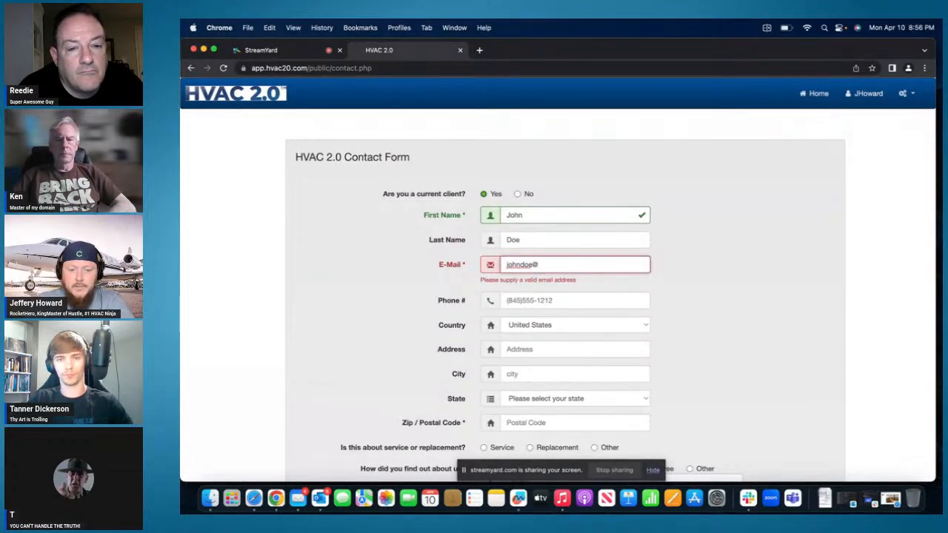
pyautogui.write('@gmail.com')
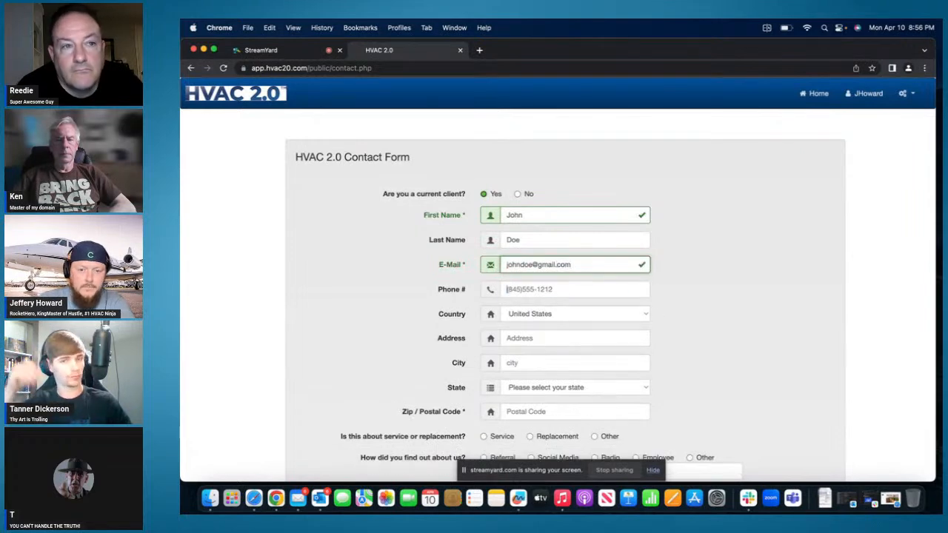
pyautogui.press('Tab')
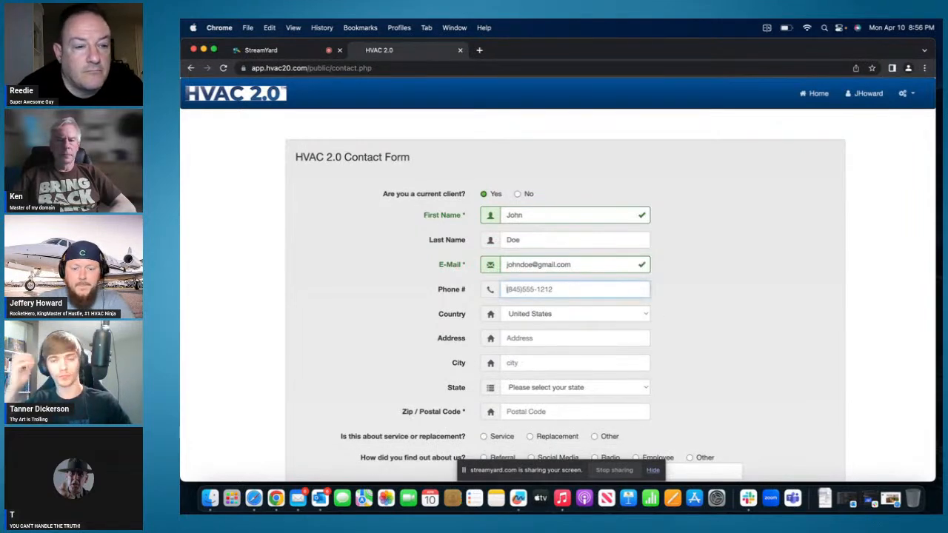
pyautogui.write('1234567890')
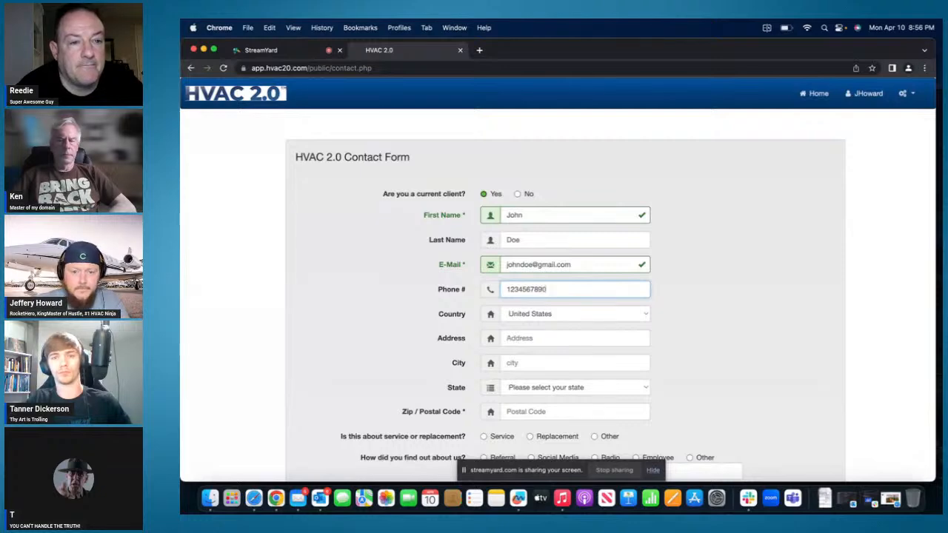
# Fill in the client's street address, keeping United States as the country.
pyautogui.press('Tab')
pyautogui.press('Tab')
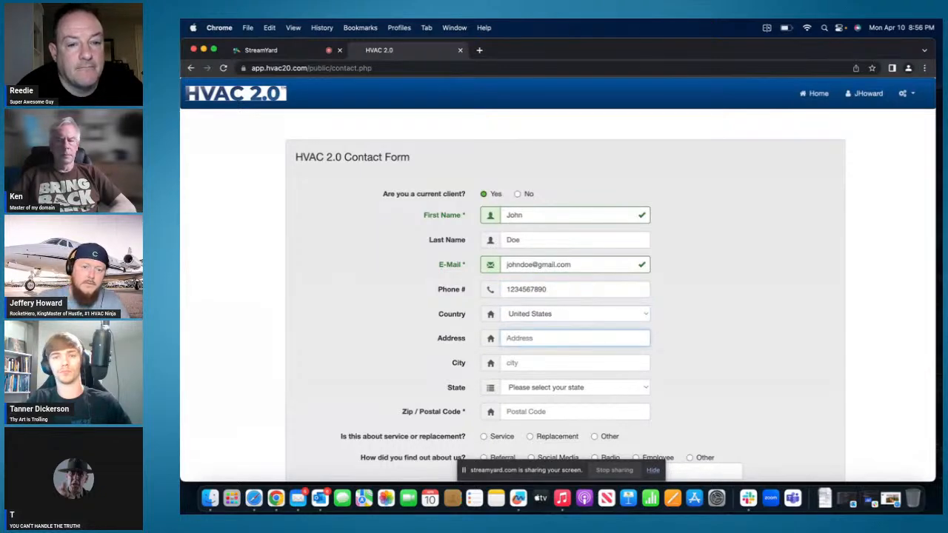
pyautogui.write('1')
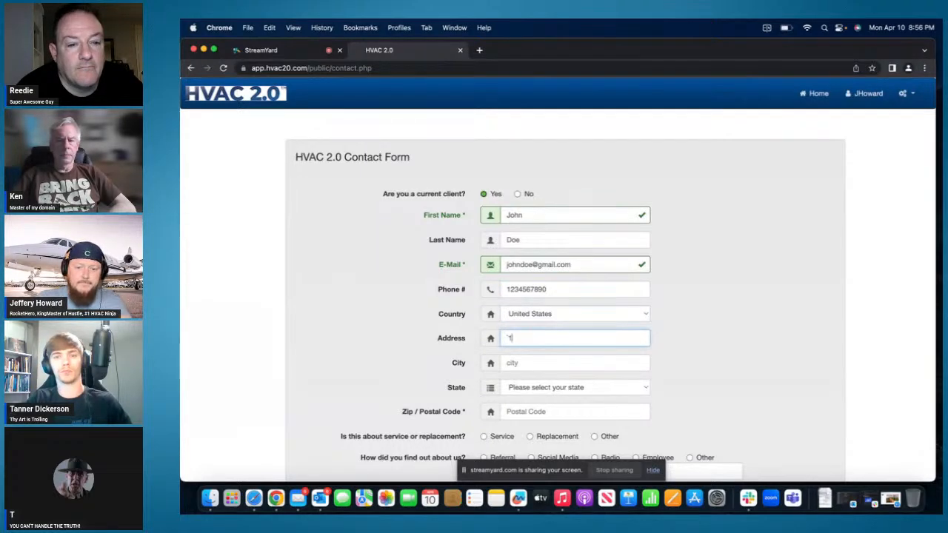
pyautogui.write('23 M')
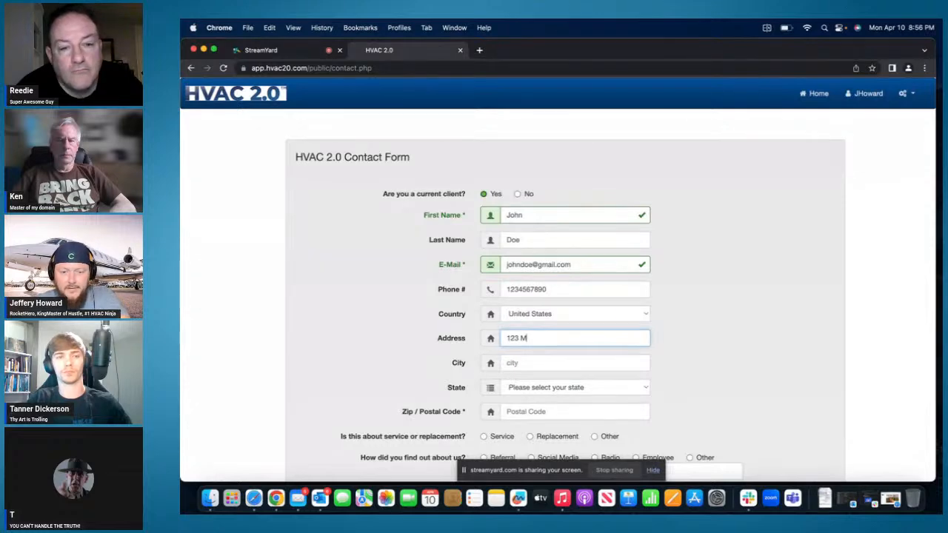
pyautogui.write('ain S')
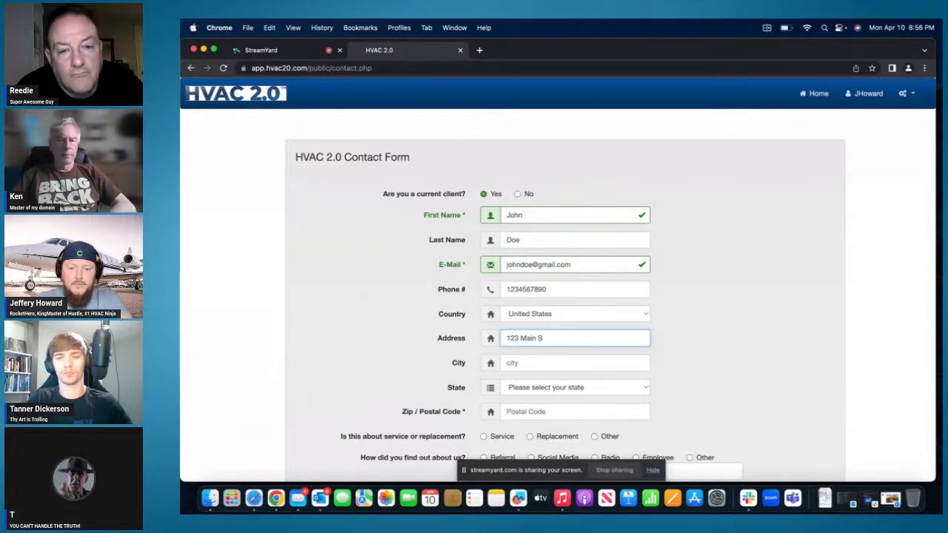
pyautogui.write('treet')
# Fill in the client's city, choose Florida as the state, and enter the postal code.
pyautogui.scroll(-3, 508, 282)
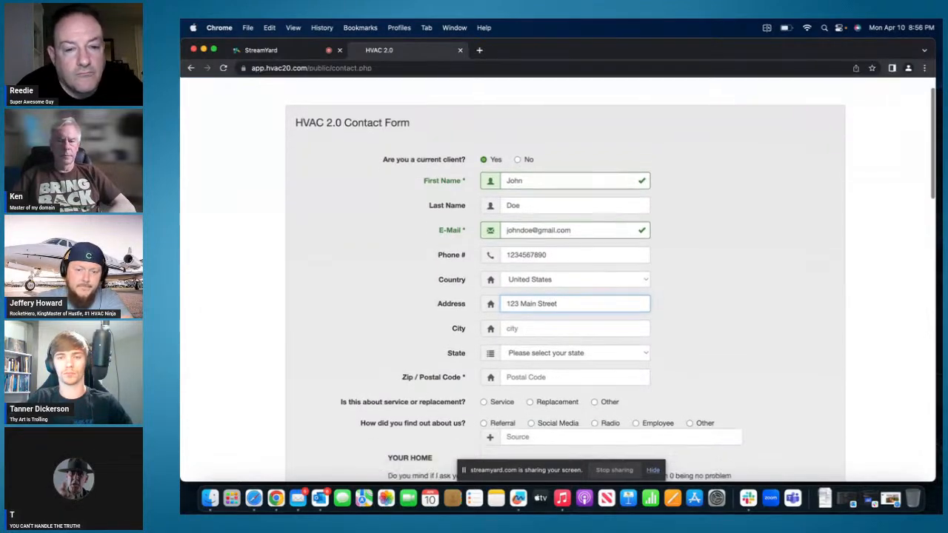
pyautogui.click(508, 282)
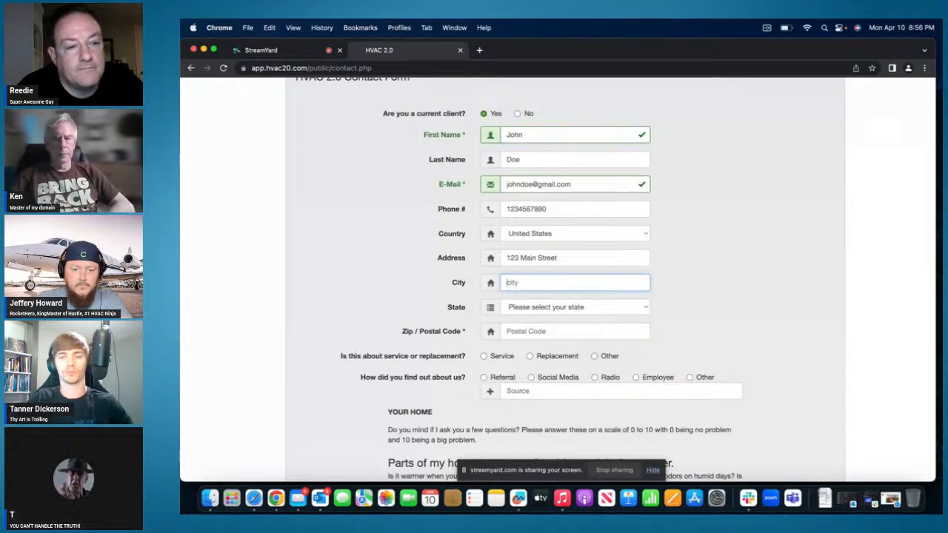
pyautogui.write('Orlando')
pyautogui.press('Tab')
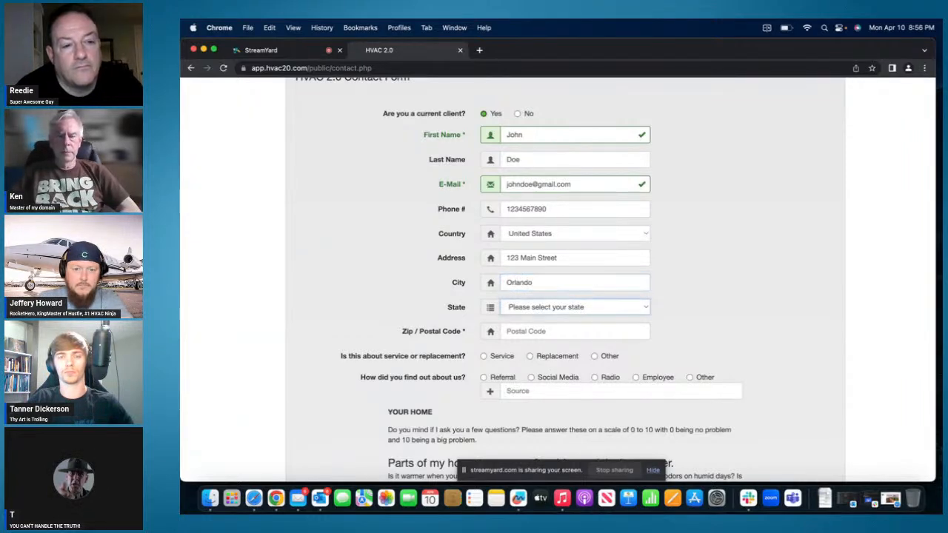
pyautogui.click(610, 307)
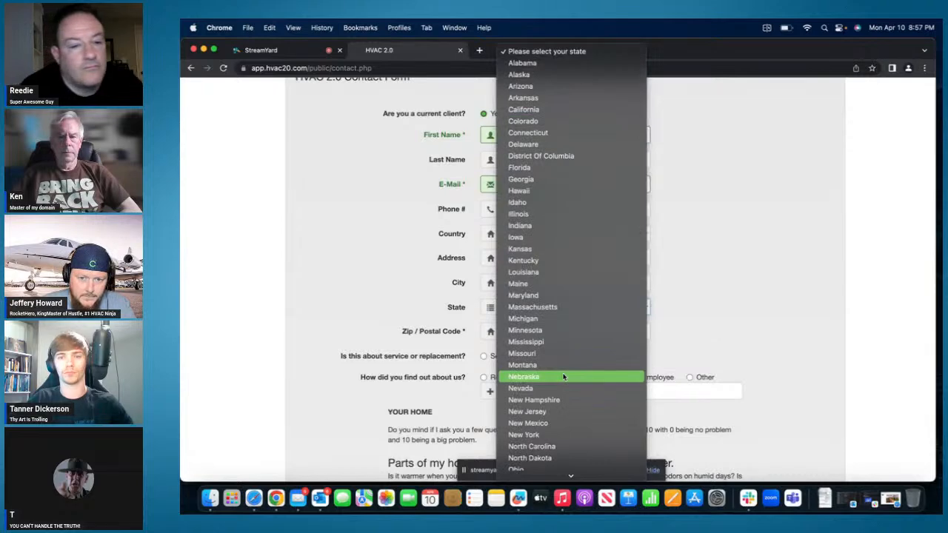
pyautogui.click(531, 169)
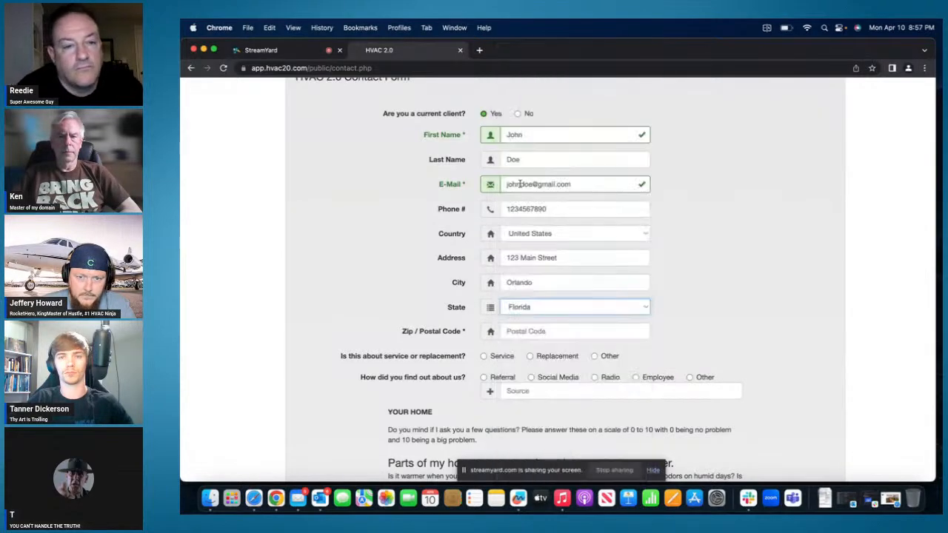
pyautogui.click(547, 331)
pyautogui.write('12345')
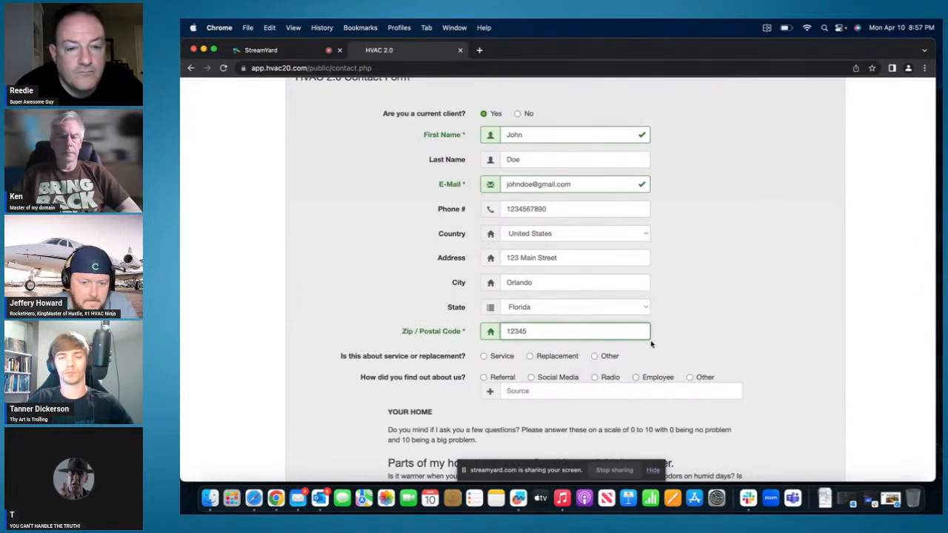
# Mark the enquiry as being about Replacement and choose Employee as how the client found out about the company.
pyautogui.scroll(-3, 749, 349)
pyautogui.scroll(-2, 760, 339)
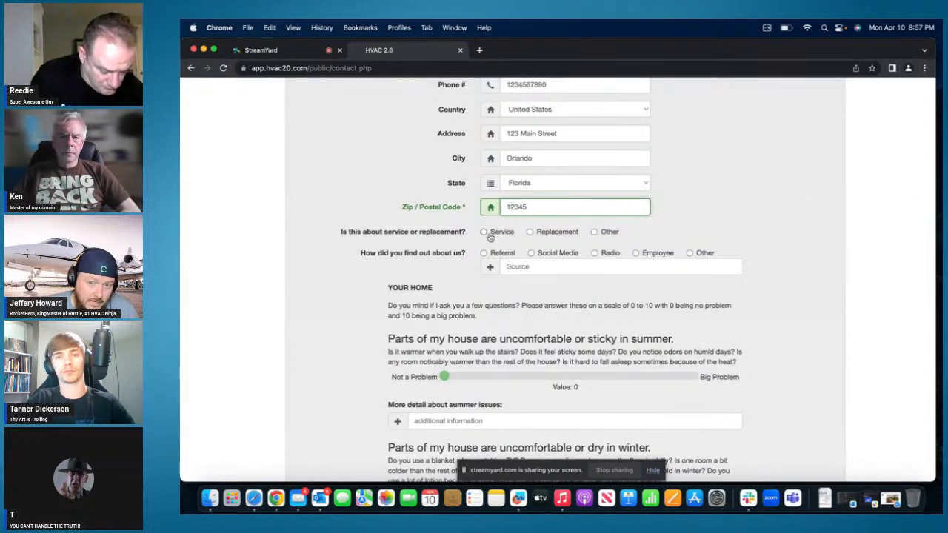
pyautogui.click(596, 233)
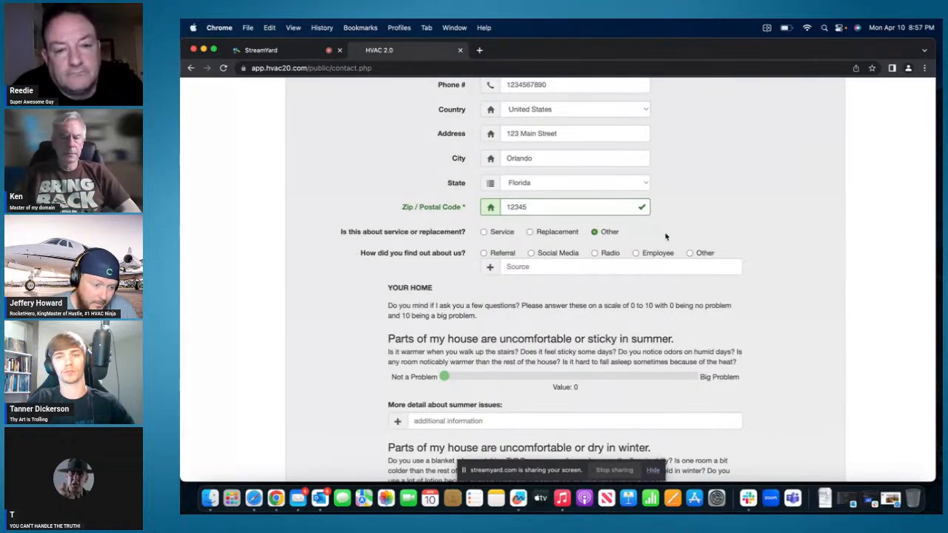
pyautogui.click(530, 232)
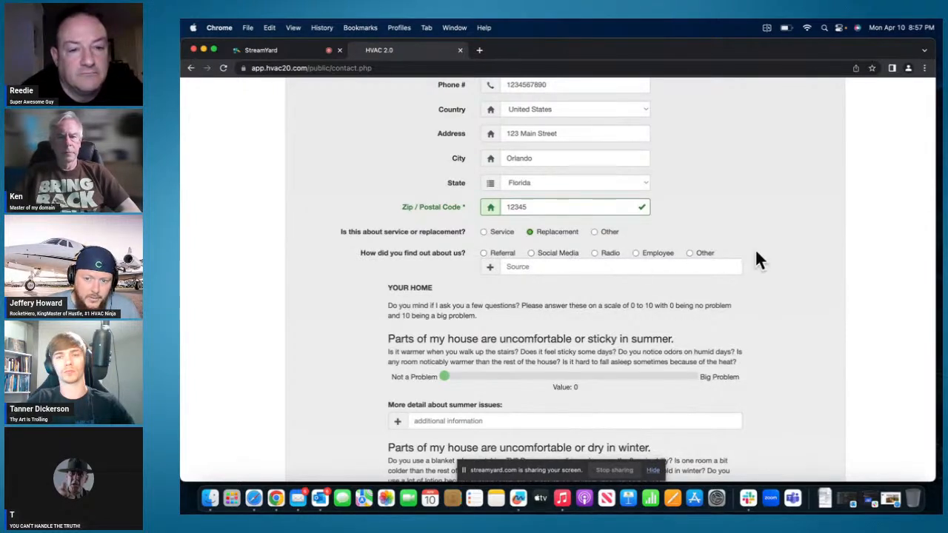
pyautogui.click(636, 253)
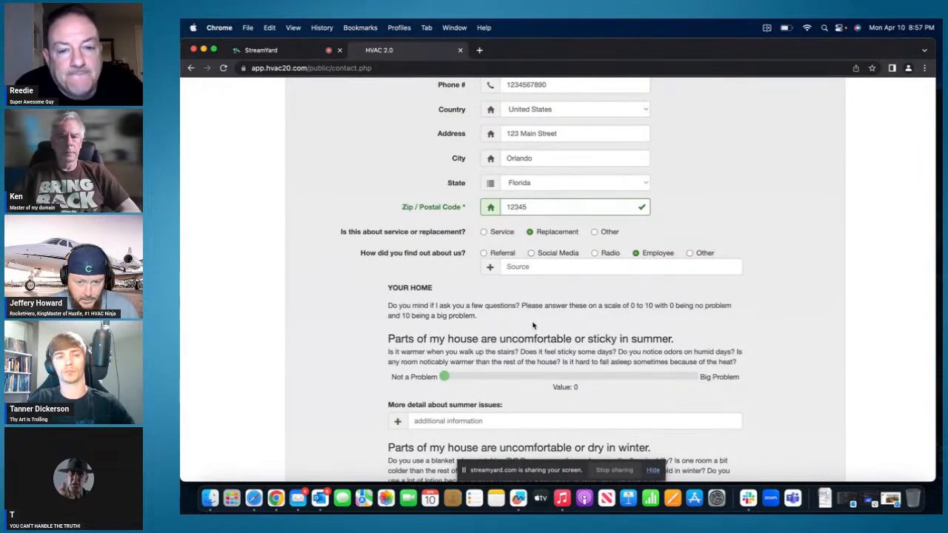
# Rate the summer comfort, winter comfort, health concerns and moisture issues questions 3 each.
pyautogui.scroll(-5, 532, 326)
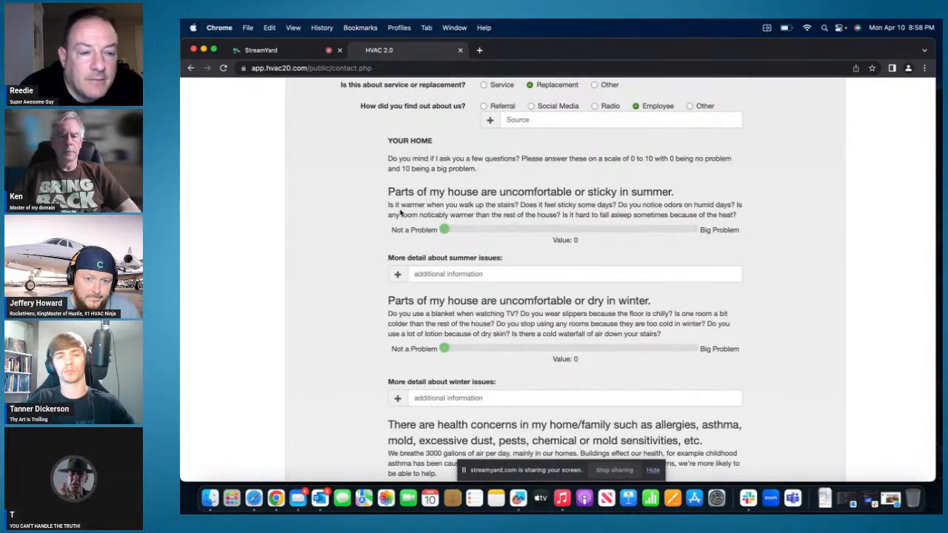
pyautogui.moveTo(483, 231); pyautogui.dragTo(518, 230)
pyautogui.scroll(-2, 570, 274)
pyautogui.click(519, 277)
pyautogui.scroll(-3, 534, 320)
pyautogui.scroll(-2, 533, 320)
pyautogui.click(519, 253)
pyautogui.click(520, 379)
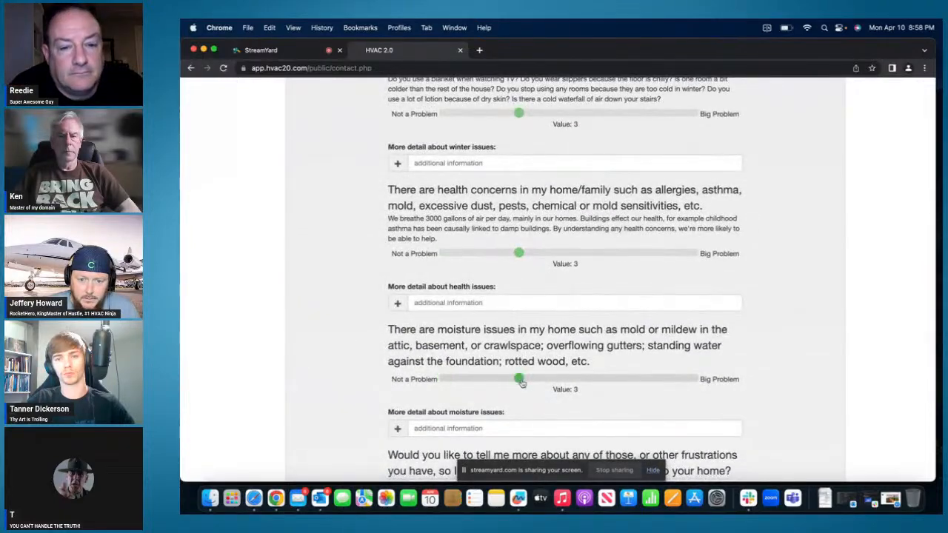
# Play the Low Score 0-12 result video at full system volume, close it and return to the contact form.
pyautogui.scroll(-4, 534, 374)
pyautogui.scroll(-1, 544, 365)
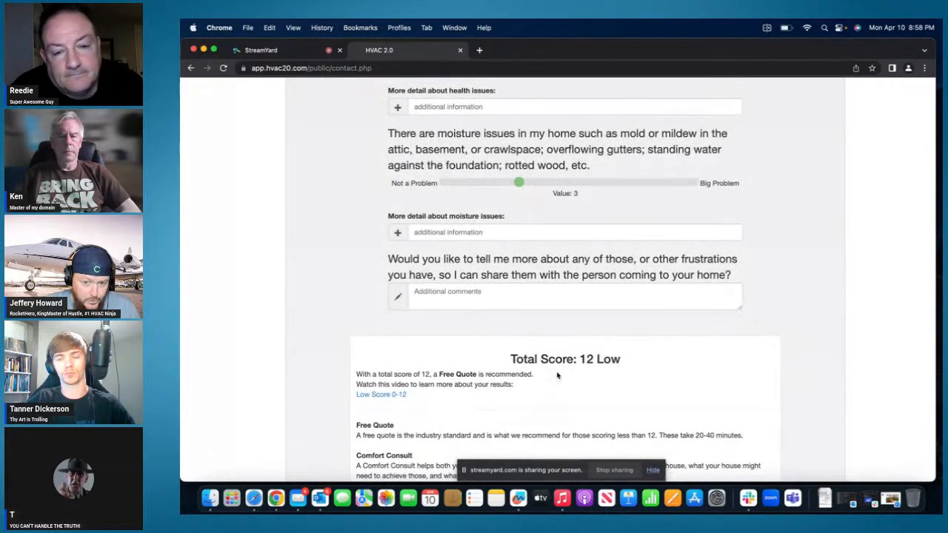
pyautogui.scroll(-2, 548, 371)
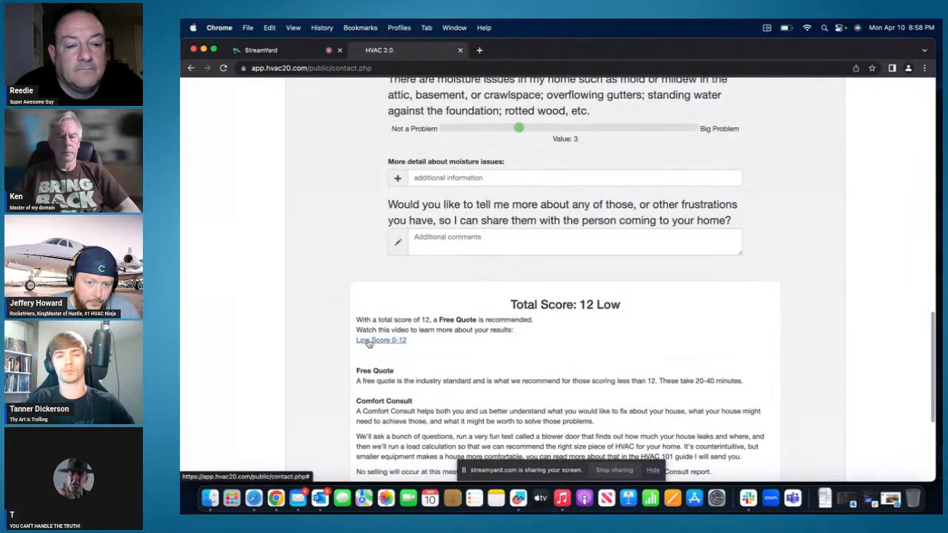
pyautogui.click(365, 344)
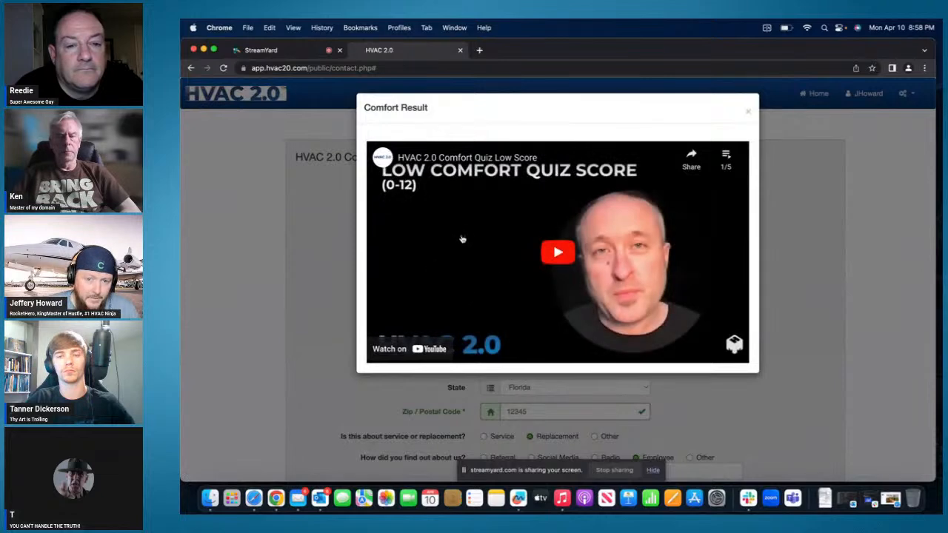
pyautogui.click(555, 259)
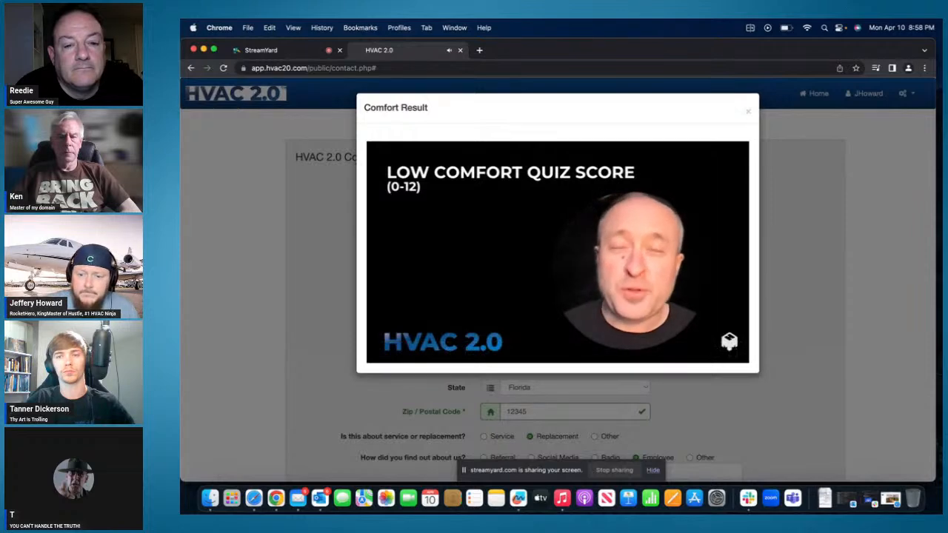
pyautogui.press('XF86AudioRaiseVolume')
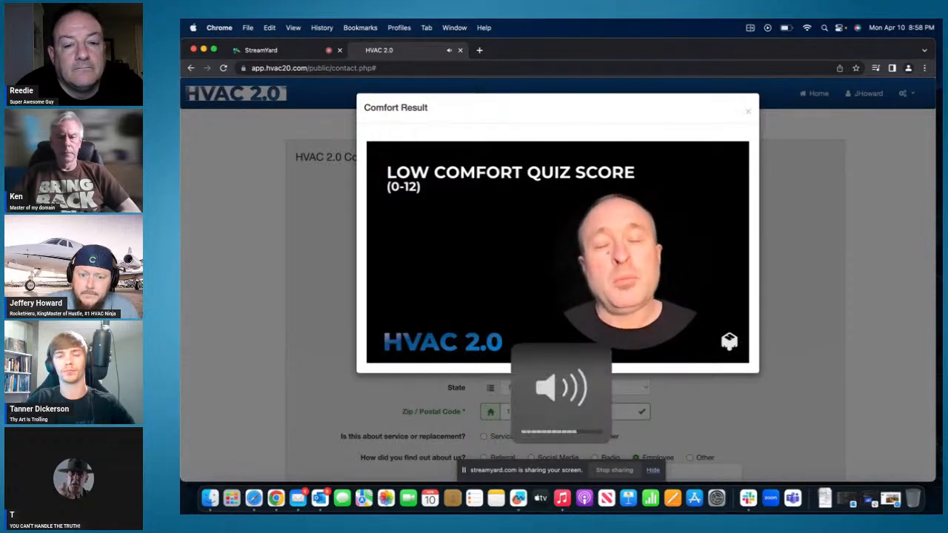
pyautogui.press('XF86AudioRaiseVolume')
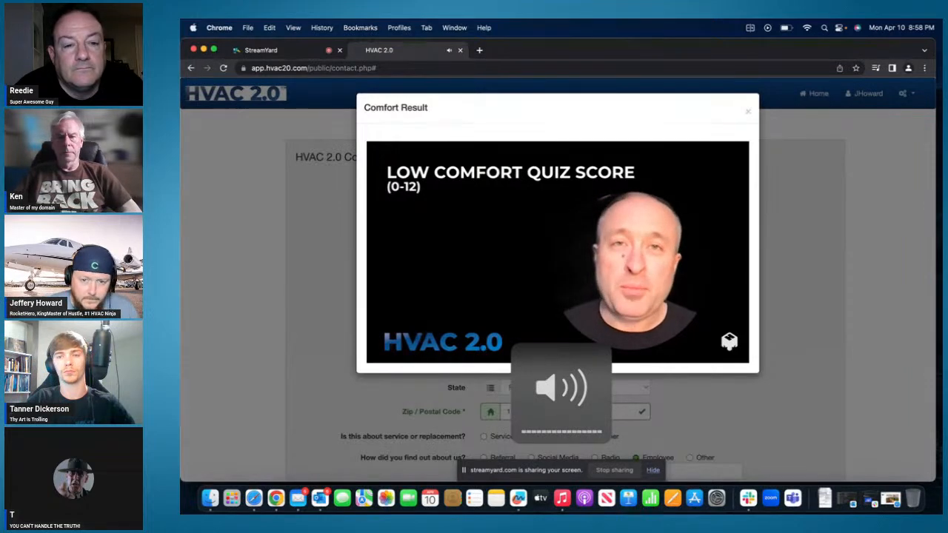
pyautogui.moveTo(417, 287)
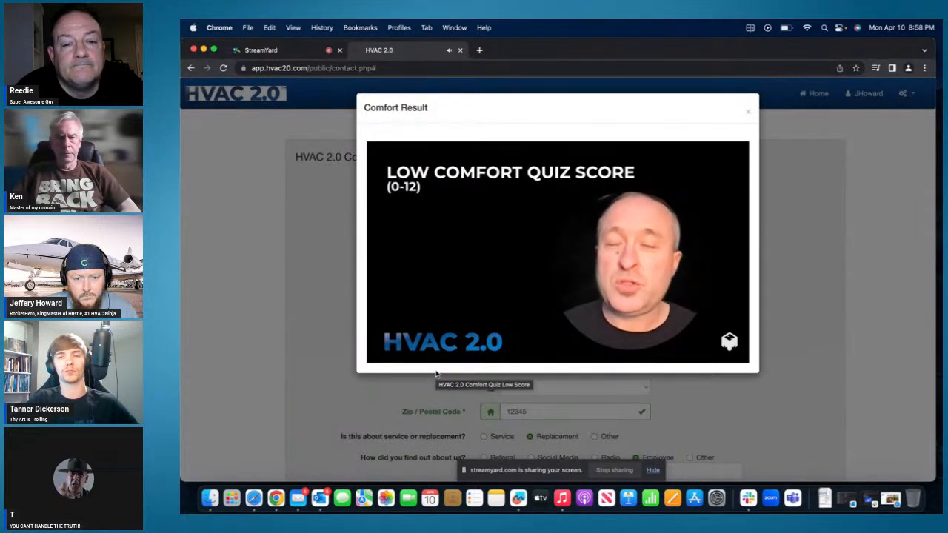
pyautogui.moveTo(457, 303)
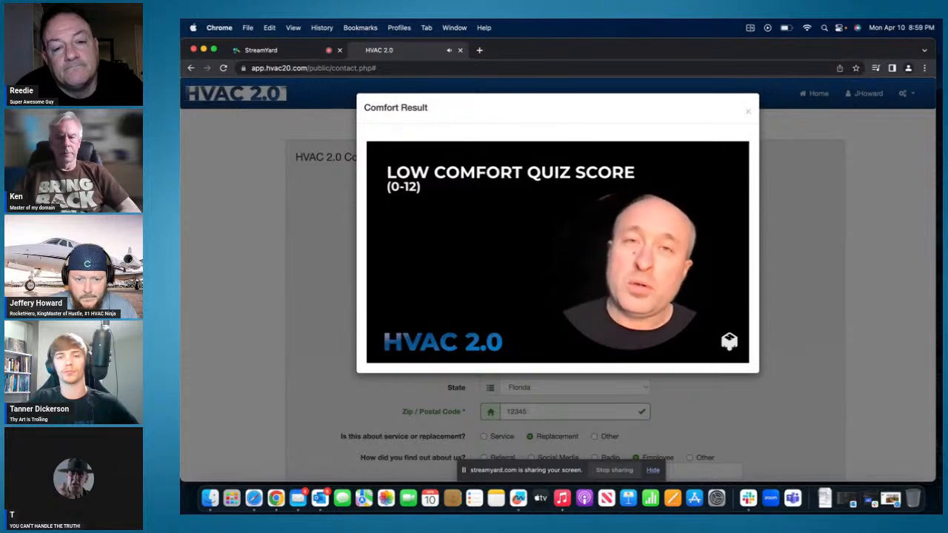
pyautogui.moveTo(449, 328)
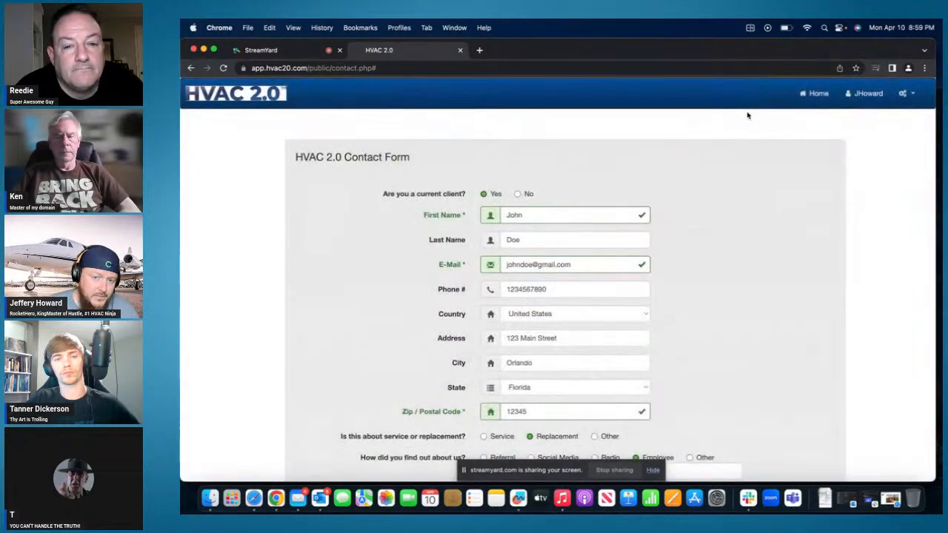
pyautogui.scroll(-3, 680, 248)
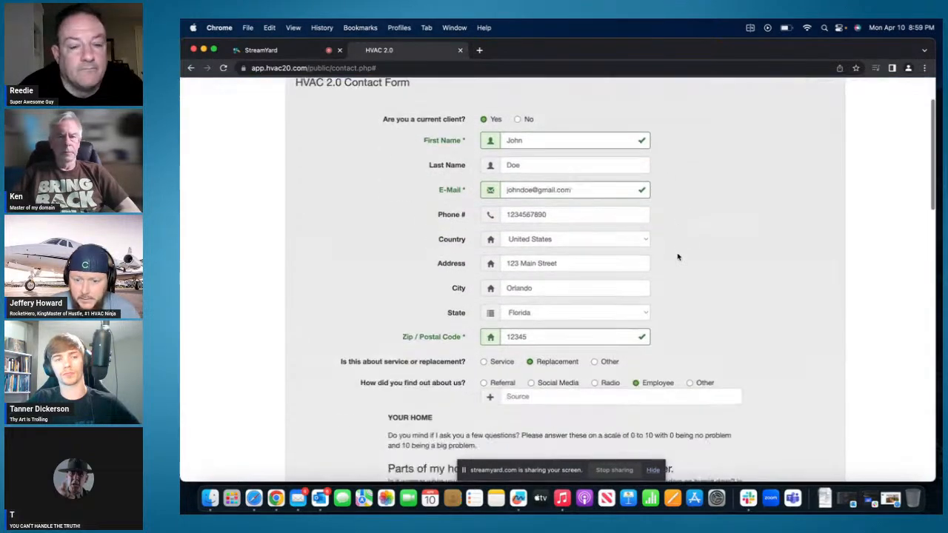
# Try a moisture issues rating of 9 in the home comfort questions.
pyautogui.scroll(-2, 677, 257)
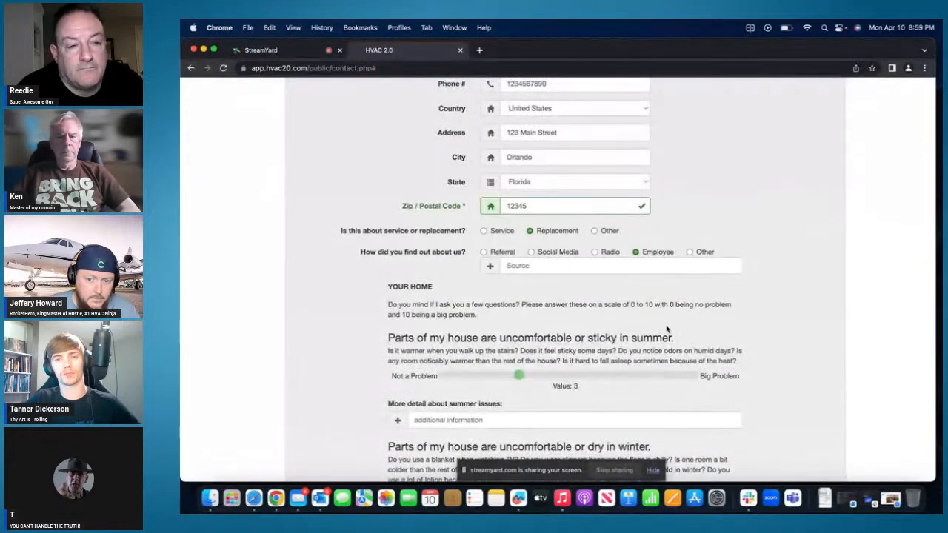
pyautogui.scroll(-2, 657, 339)
pyautogui.scroll(-3, 657, 339)
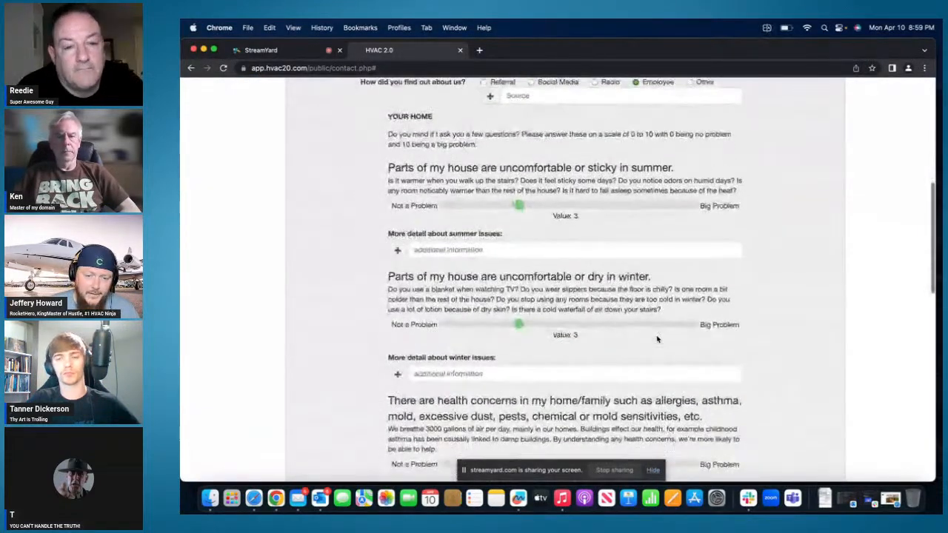
pyautogui.scroll(-7, 643, 358)
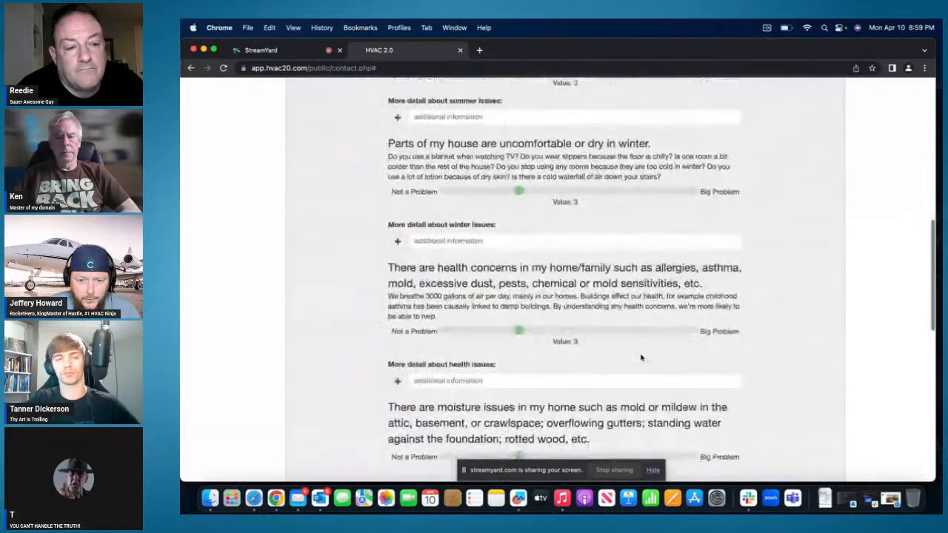
pyautogui.scroll(-2, 654, 387)
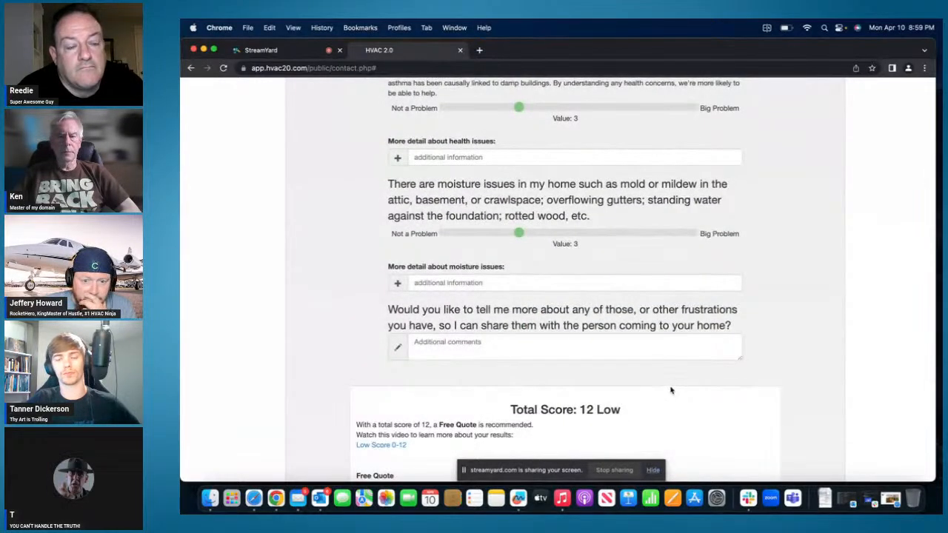
pyautogui.moveTo(519, 233); pyautogui.dragTo(666, 235)
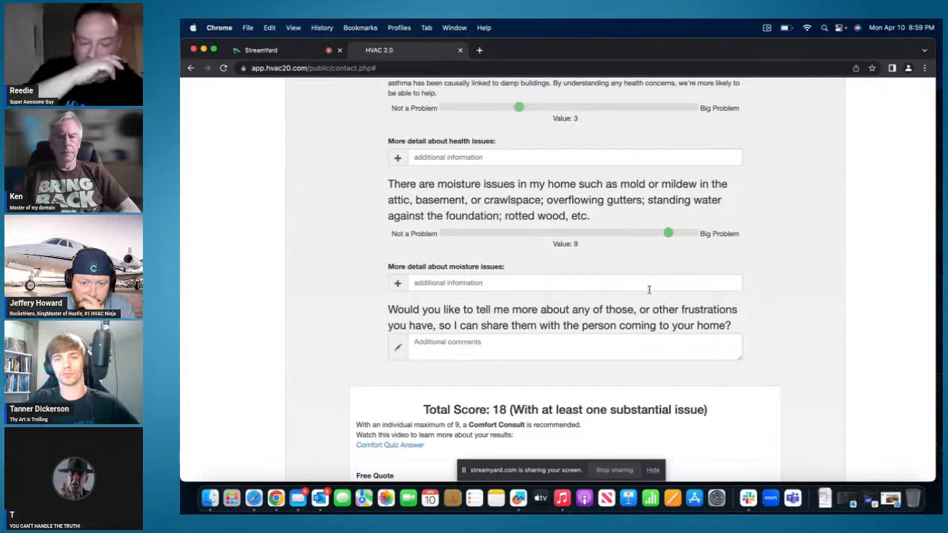
# Try lowering the moisture issues rating to 7 and compare the recommendation.
pyautogui.scroll(-3, 649, 295)
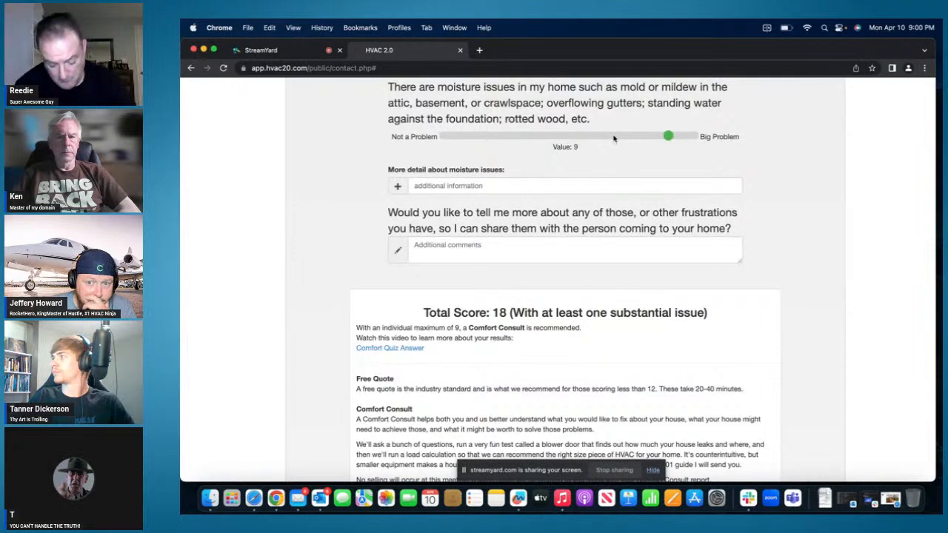
pyautogui.click(616, 136)
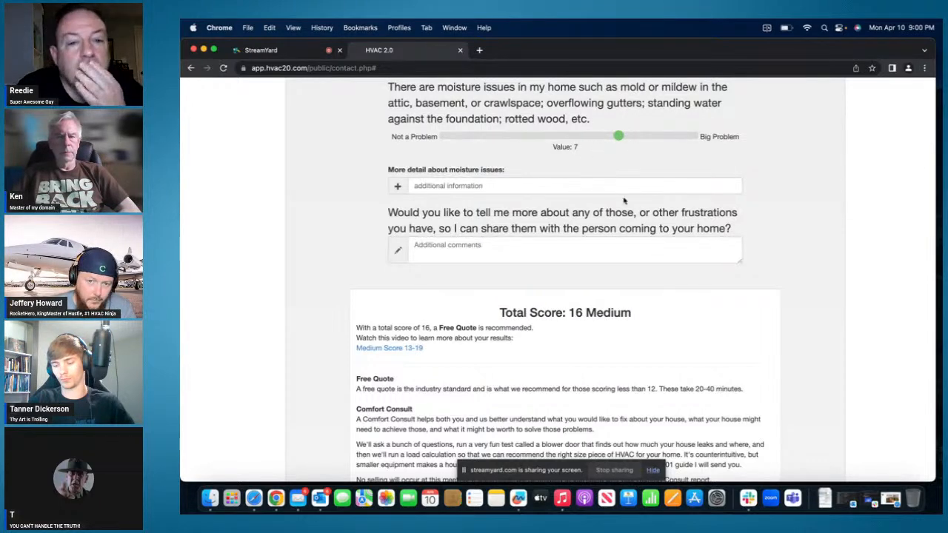
pyautogui.scroll(1, 518, 189)
pyautogui.scroll(2, 518, 190)
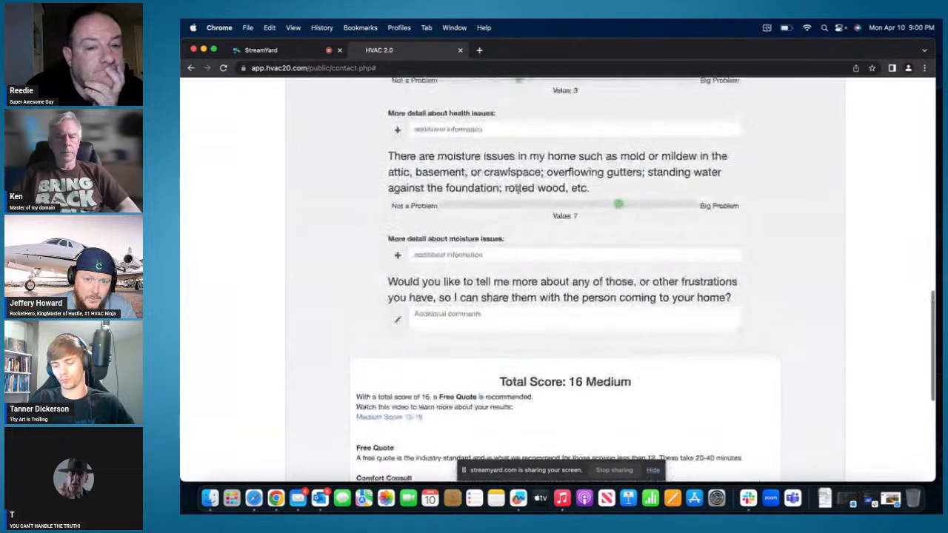
pyautogui.scroll(-2, 518, 190)
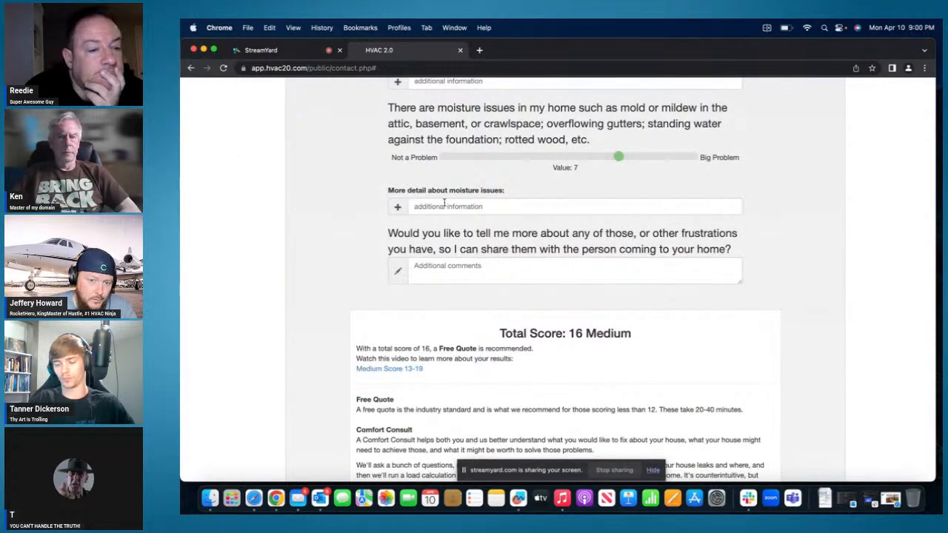
# Raise the moisture issues rating to 9 again and start editing its additional information.
pyautogui.click(669, 157)
pyautogui.click(465, 207)
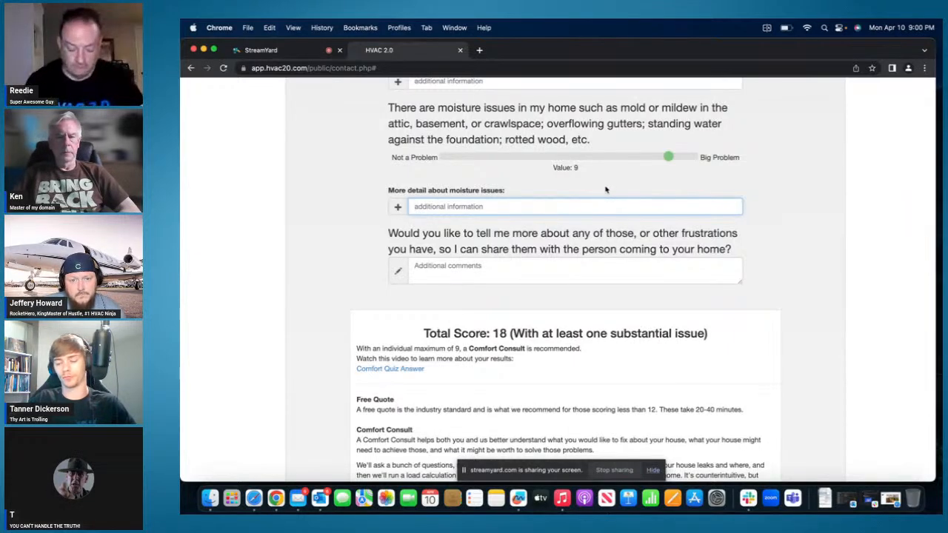
pyautogui.scroll(-1, 626, 167)
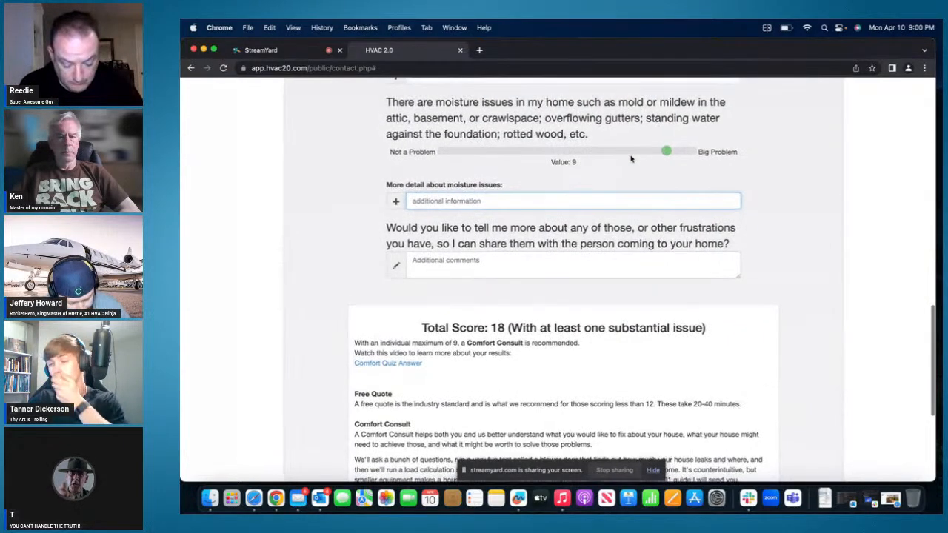
pyautogui.scroll(-2, 629, 148)
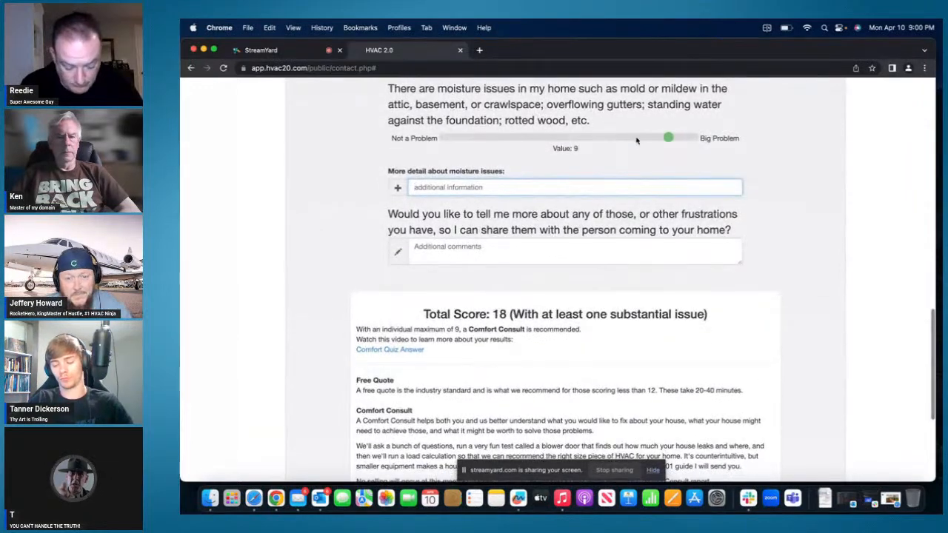
# Set the moisture issues rating back to 3.
pyautogui.click(628, 137)
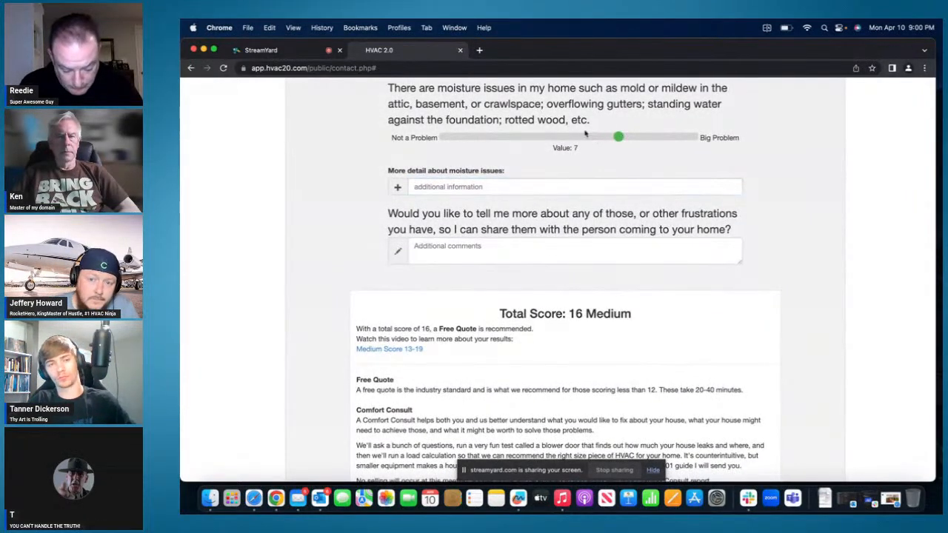
pyautogui.click(502, 138)
pyautogui.click(519, 137)
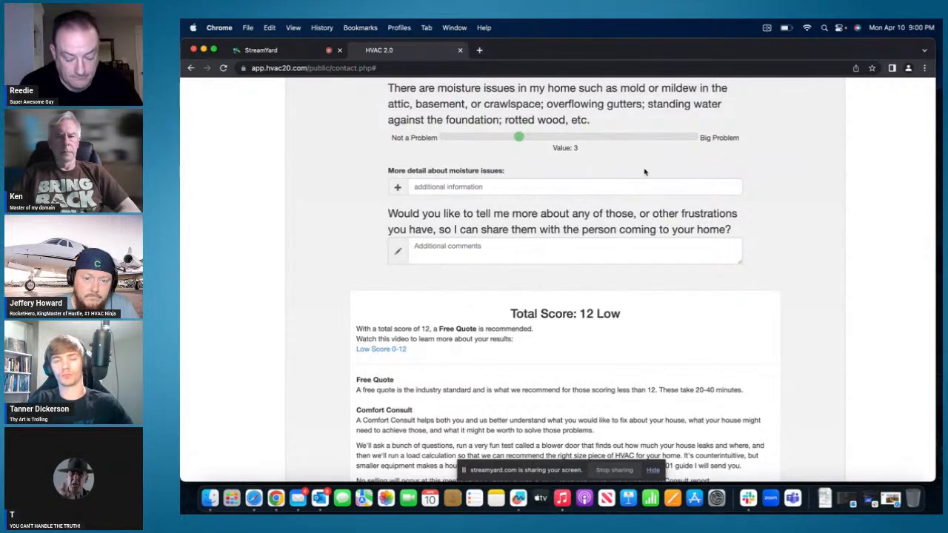
# Set the first choice for the Free Quote visit to 04/11/2023, 09:00 AM.
pyautogui.scroll(-3, 644, 170)
pyautogui.scroll(-2, 644, 168)
pyautogui.scroll(-3, 637, 168)
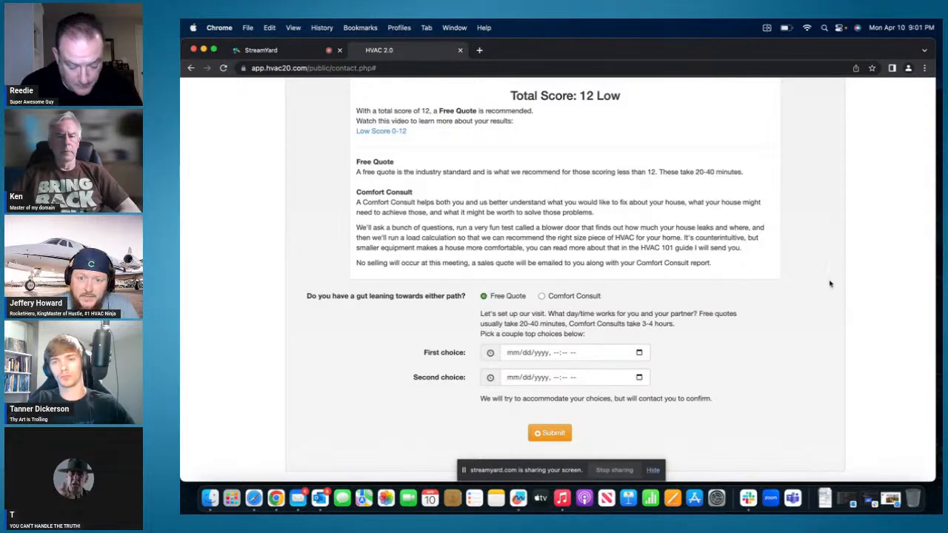
pyautogui.click(518, 354)
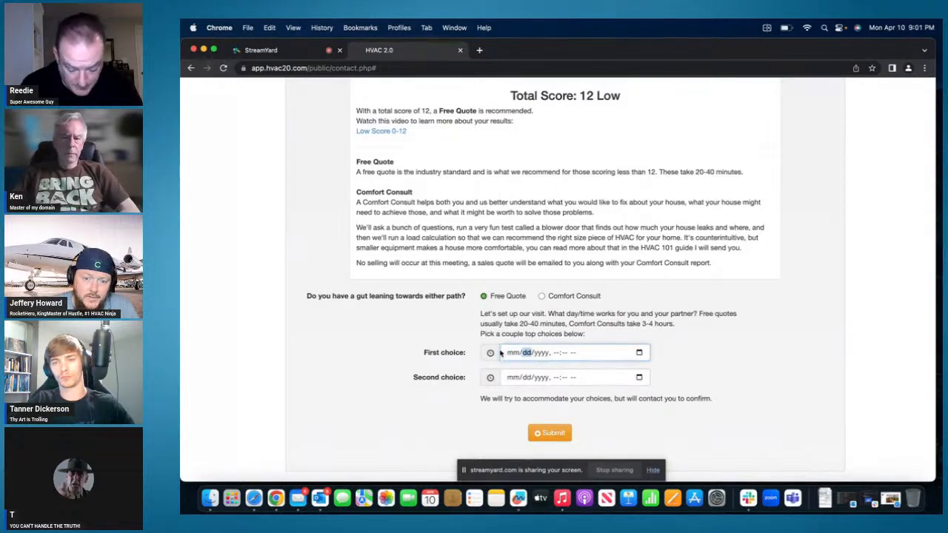
pyautogui.click(639, 353)
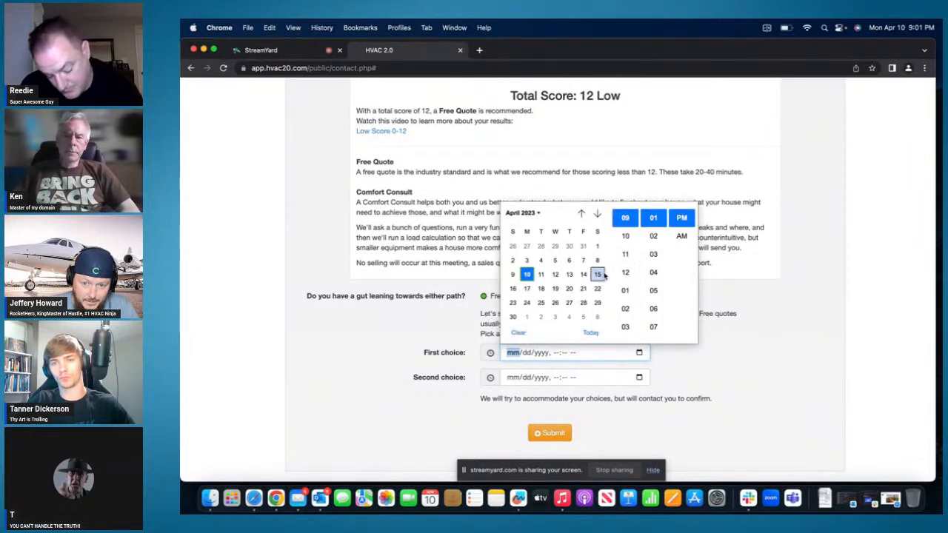
pyautogui.click(541, 274)
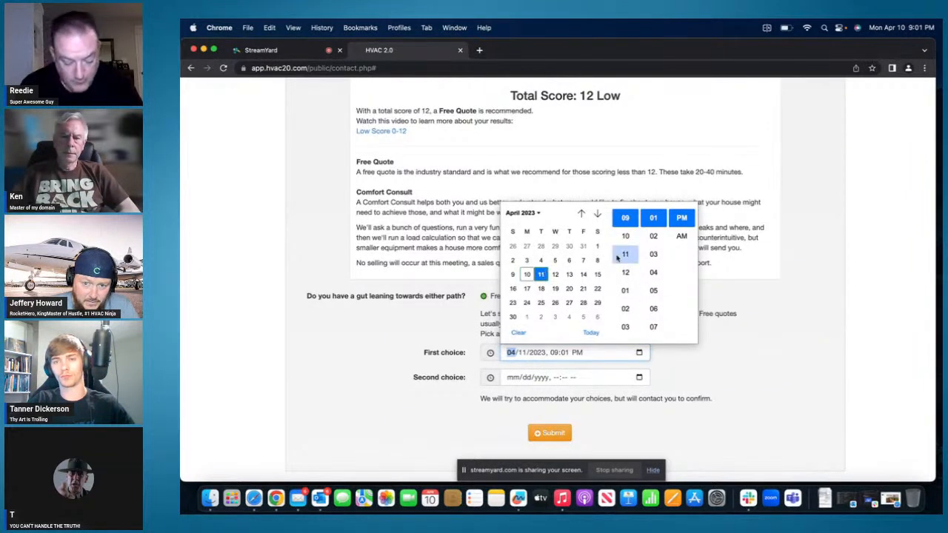
pyautogui.scroll(1, 654, 224)
pyautogui.click(654, 234)
pyautogui.click(679, 236)
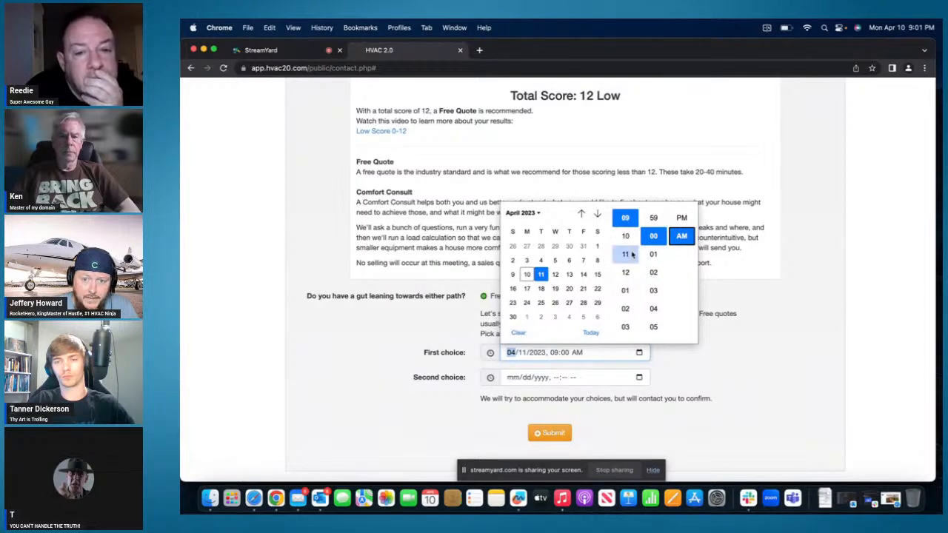
pyautogui.click(804, 311)
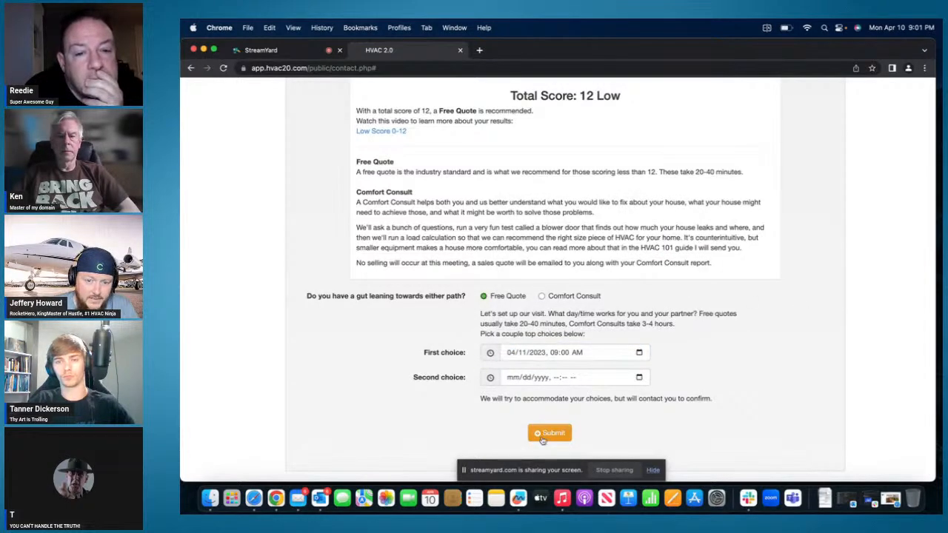
# Submit the contact form and open the newly created client's record.
pyautogui.scroll(5, 547, 434)
pyautogui.click(486, 356)
pyautogui.rightClick(598, 330)
pyautogui.click(590, 410)
pyautogui.scroll(-5, 590, 409)
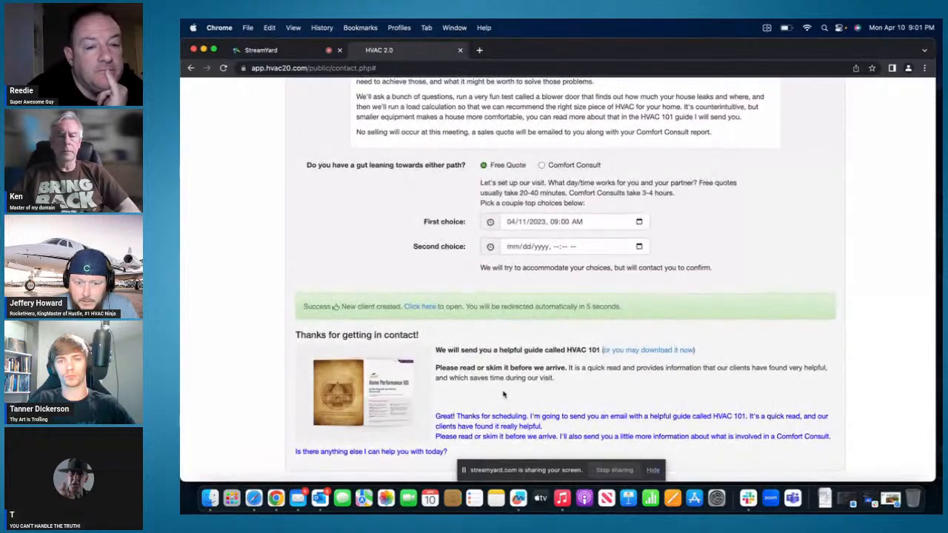
pyautogui.click(419, 307)
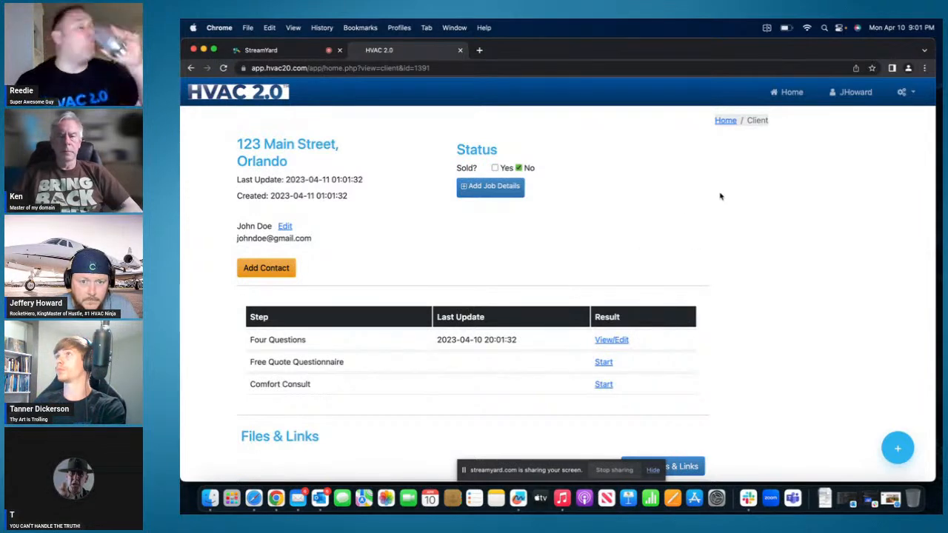
# Go back to the My Clients list and reopen the newly added client's record.
pyautogui.click(715, 121)
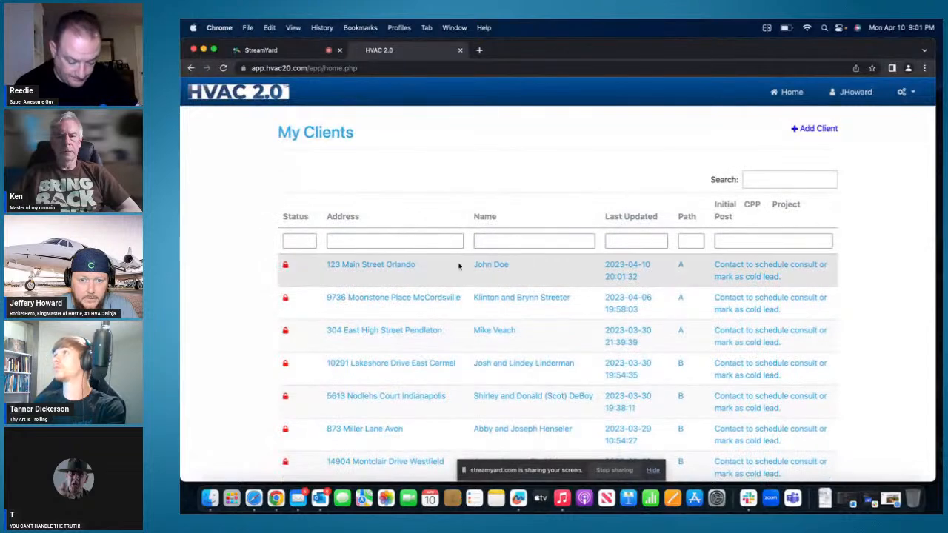
pyautogui.click(501, 268)
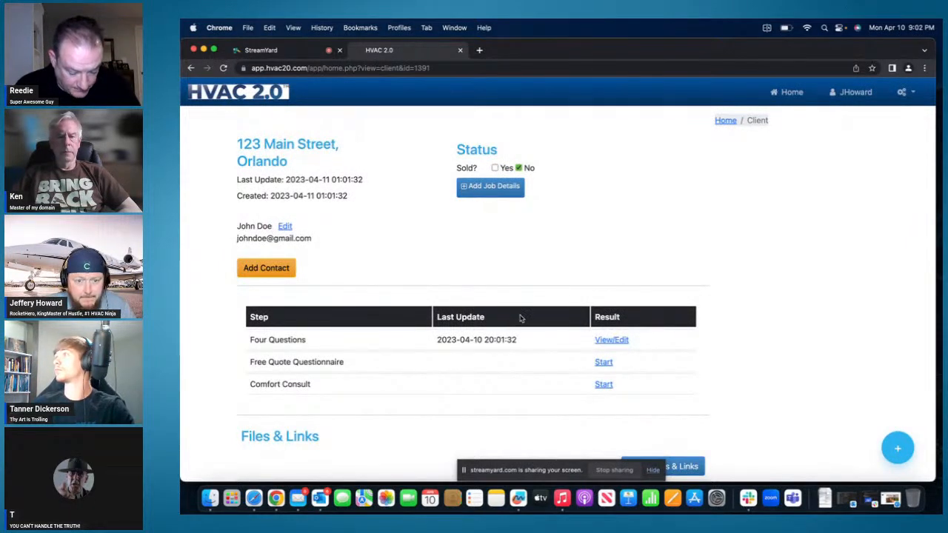
pyautogui.scroll(-1, 519, 318)
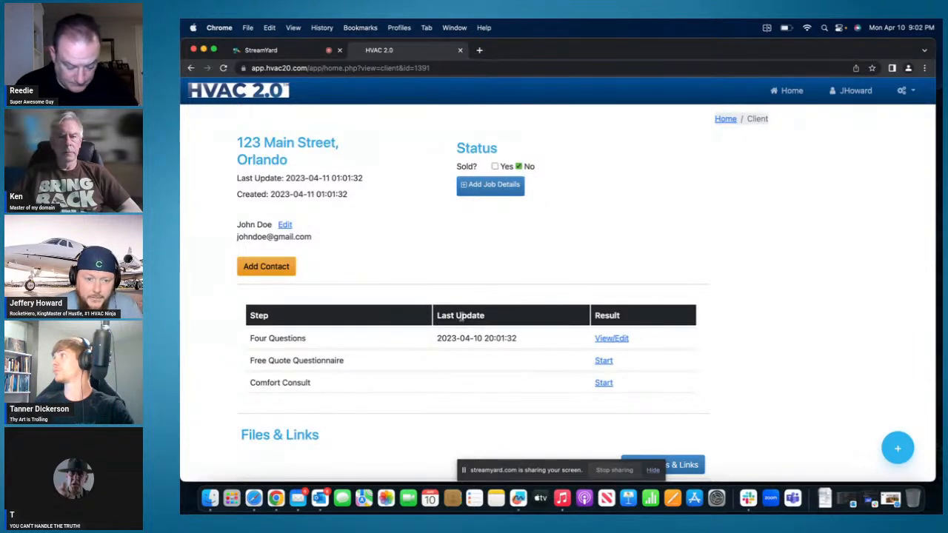
# Open the client's Four Questions for editing and try the summer comfort rating, leaving it at 3.
pyautogui.click(611, 339)
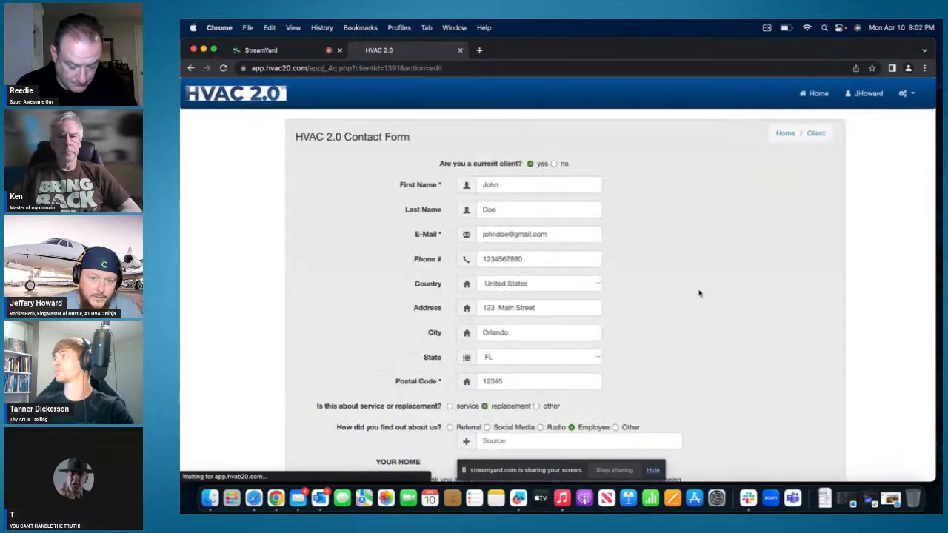
pyautogui.scroll(-10, 711, 364)
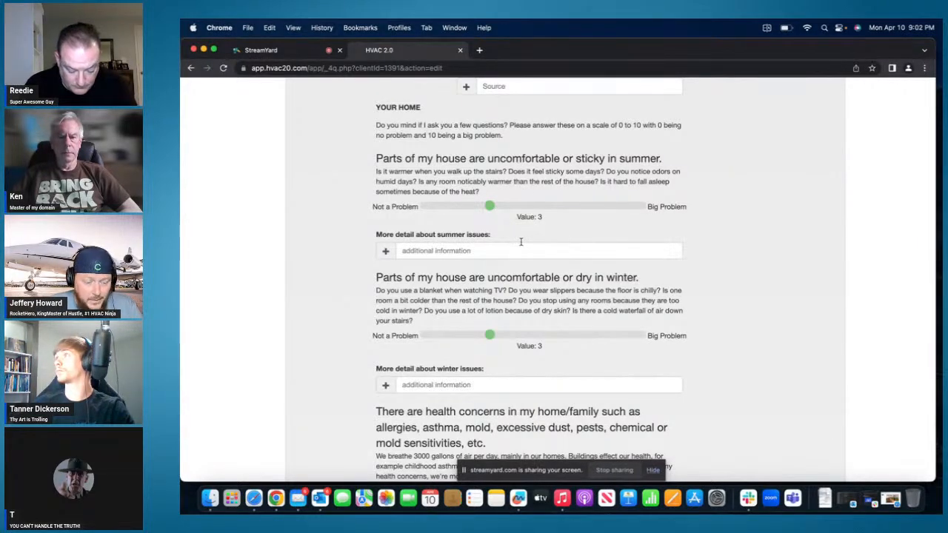
pyautogui.scroll(-3, 521, 241)
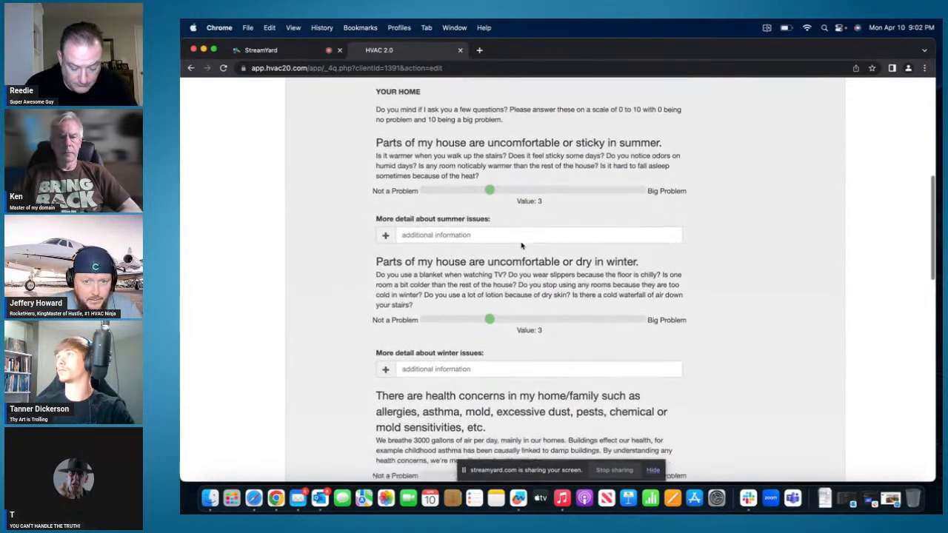
pyautogui.scroll(2, 507, 198)
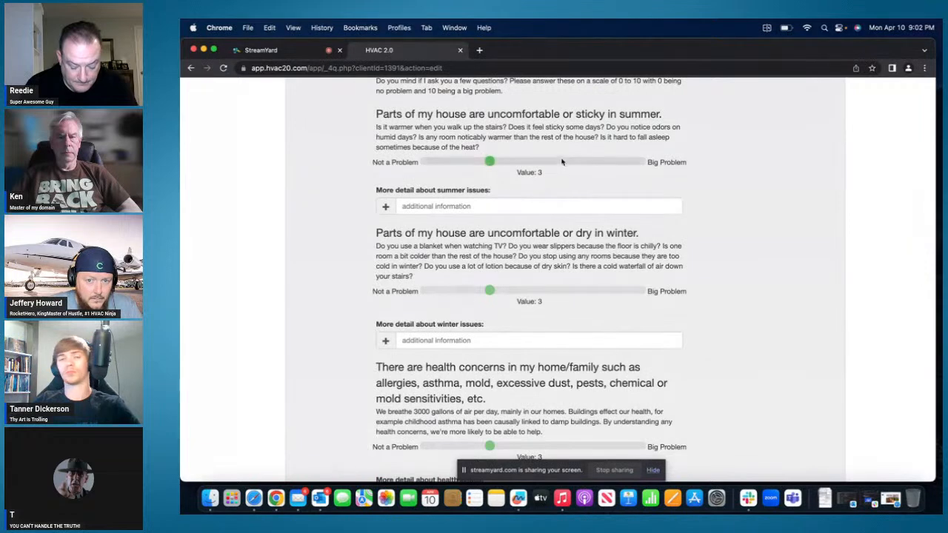
pyautogui.click(504, 162)
pyautogui.click(491, 163)
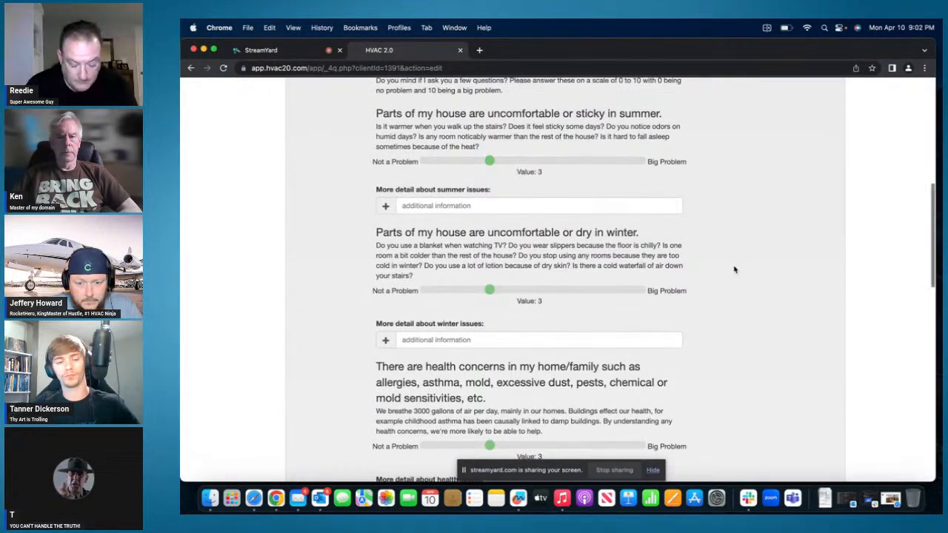
# Review the saved total score, recommendation and visit choices, and go back to the client details.
pyautogui.scroll(-10, 734, 266)
pyautogui.scroll(-3, 726, 295)
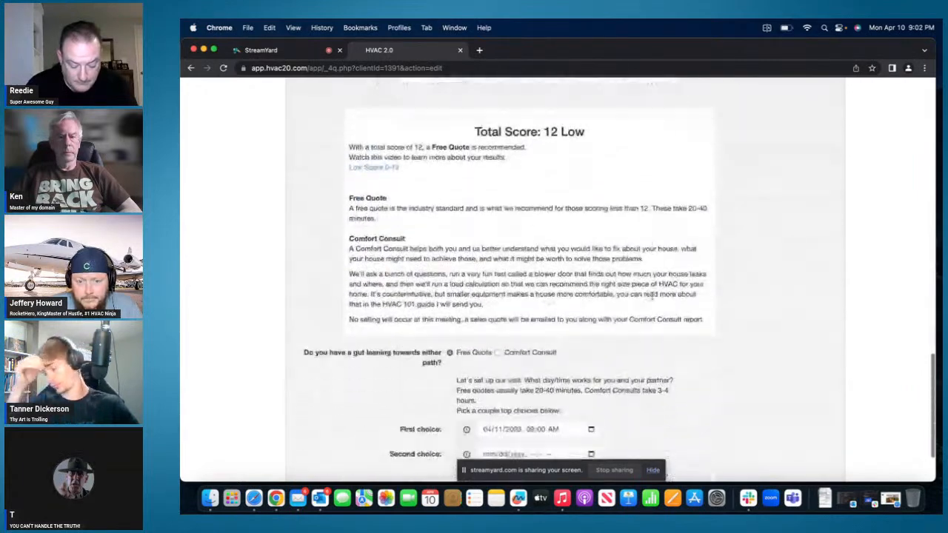
pyautogui.scroll(7, 607, 379)
pyautogui.scroll(15, 607, 379)
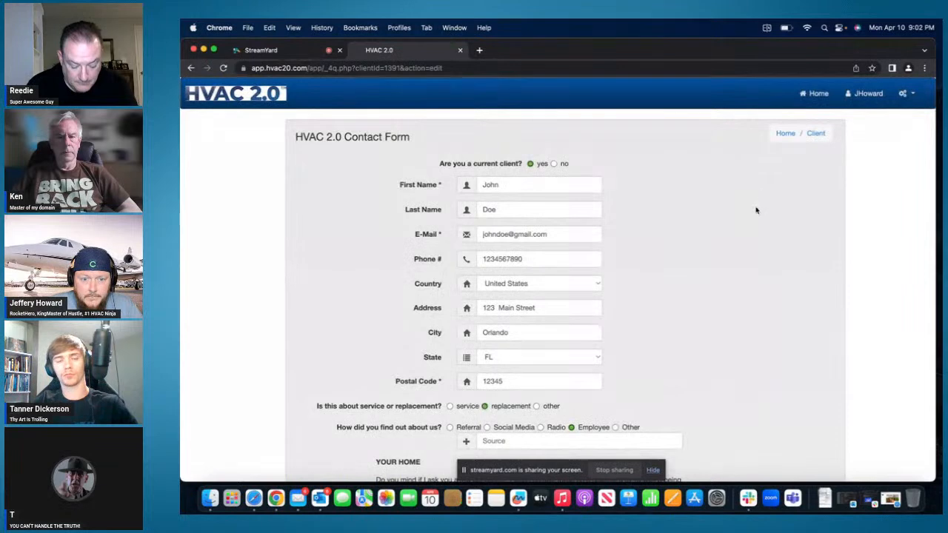
# Return to the client's record and start the Free Quote Questionnaire.
pyautogui.click(815, 136)
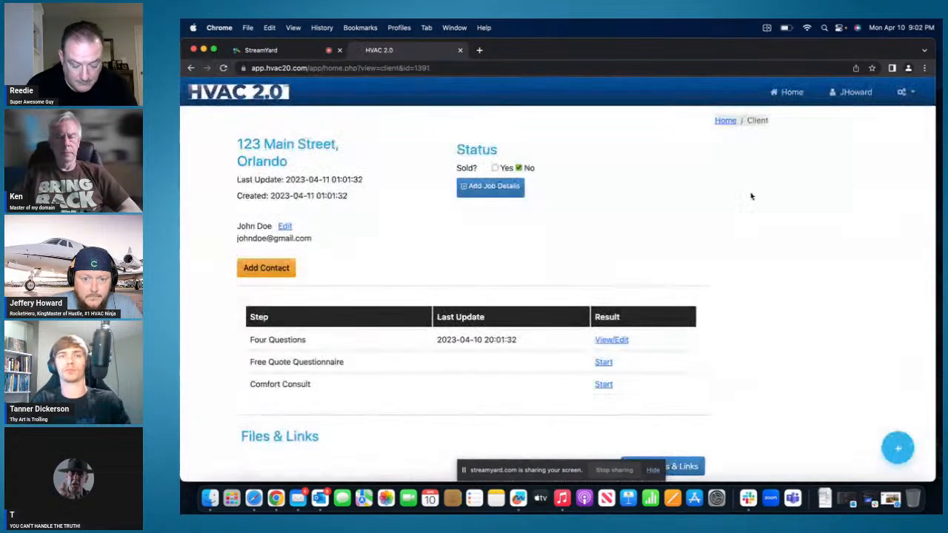
pyautogui.scroll(-3, 682, 268)
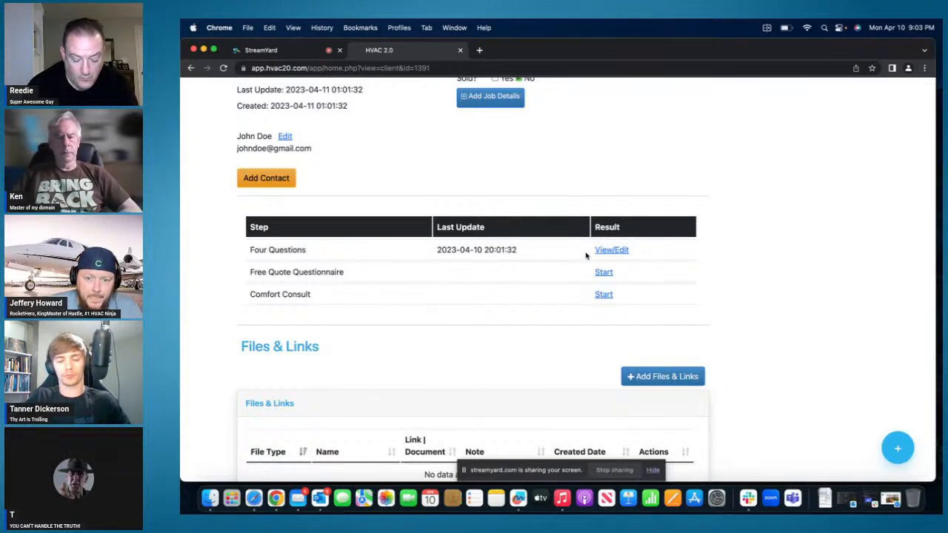
pyautogui.scroll(-1, 600, 274)
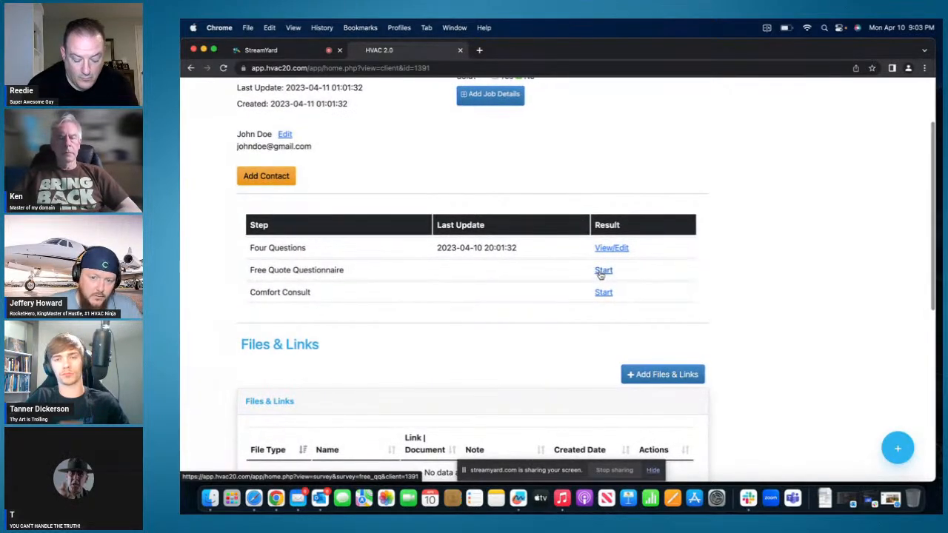
pyautogui.click(602, 270)
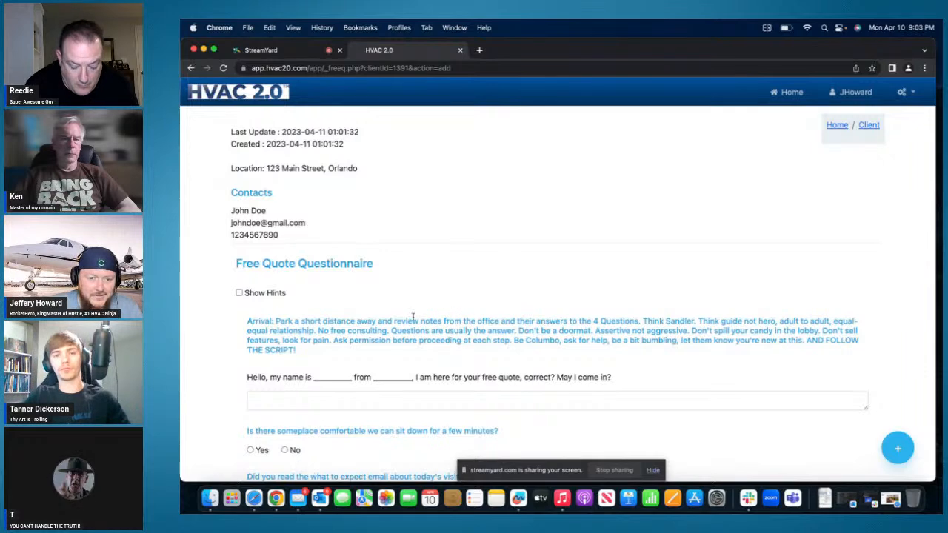
# Show the questionnaire's hints, read the ones for the arrival questions, and hide them again.
pyautogui.scroll(-3, 459, 314)
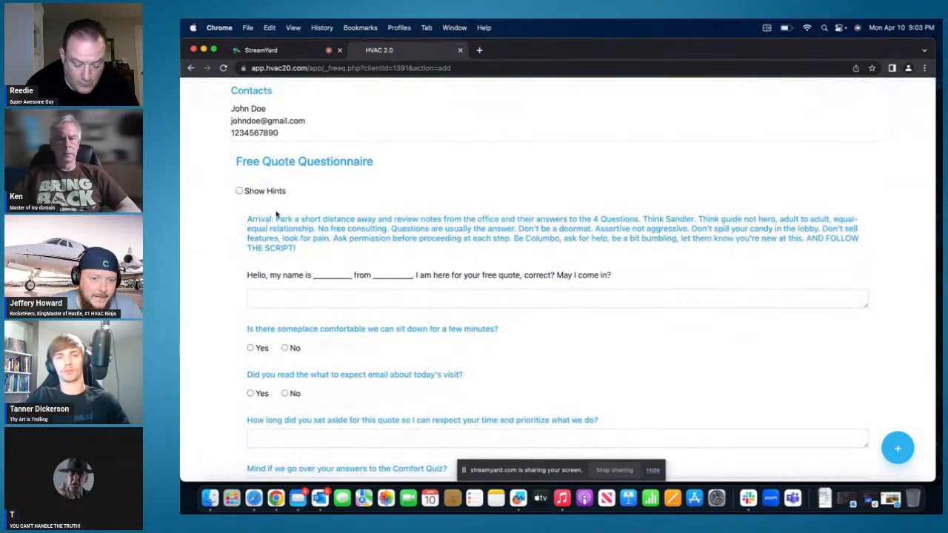
pyautogui.click(240, 191)
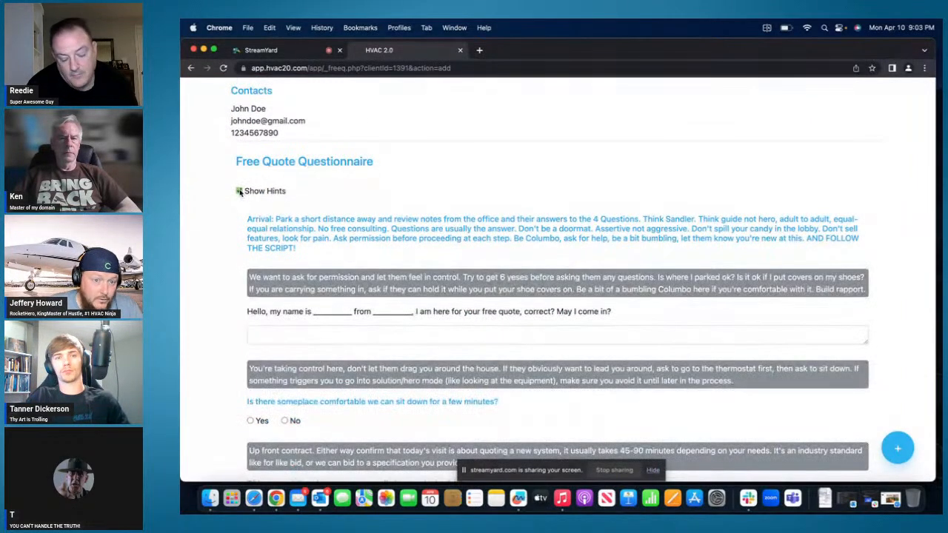
pyautogui.scroll(-3, 250, 151)
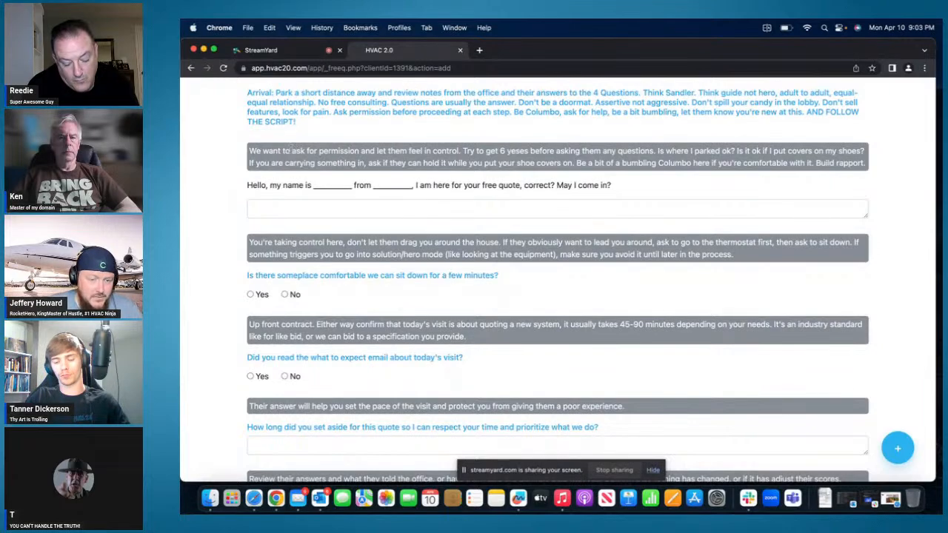
pyautogui.scroll(-2, 334, 348)
pyautogui.scroll(2, 333, 348)
pyautogui.scroll(2, 333, 348)
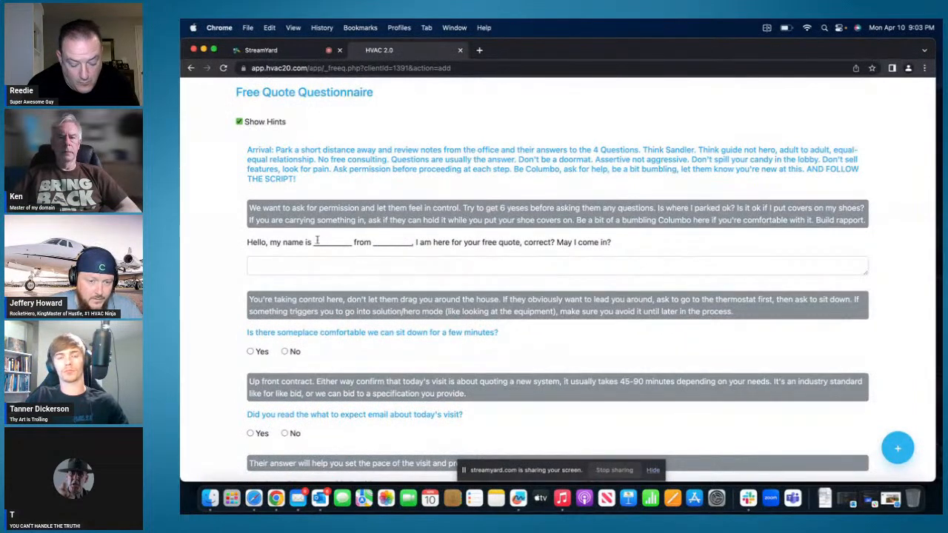
pyautogui.click(240, 122)
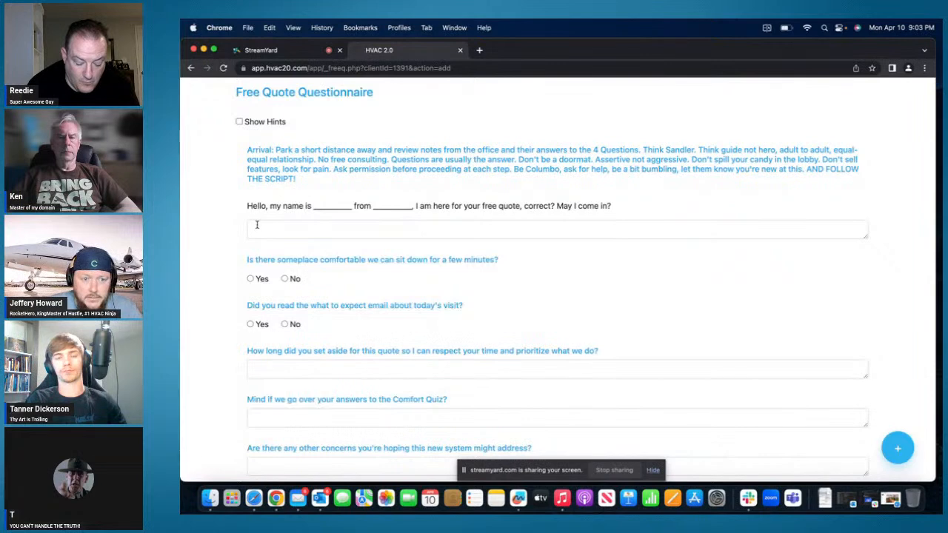
# Read through the interview questions, from the arrival script and Comfort Consult video to the home, comfort and equipment questions.
pyautogui.scroll(-2, 397, 175)
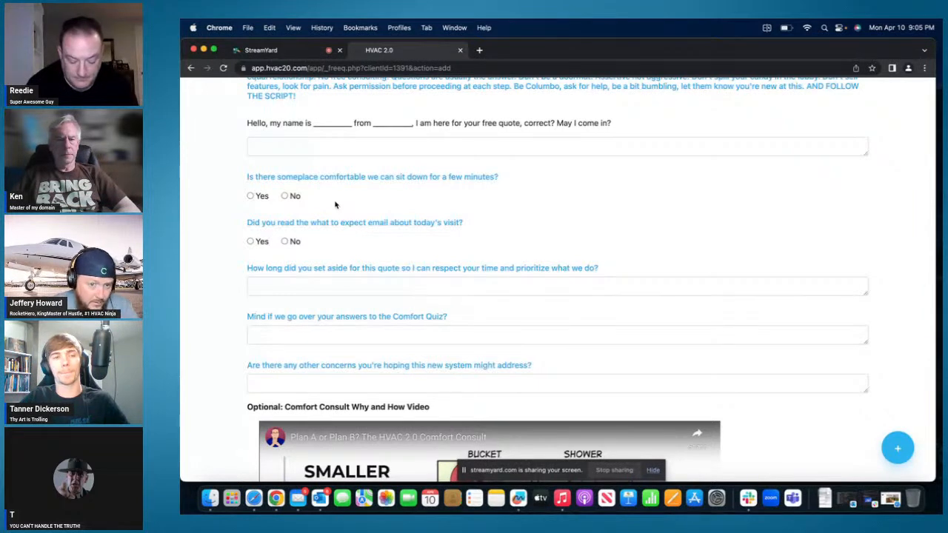
pyautogui.scroll(-3, 331, 227)
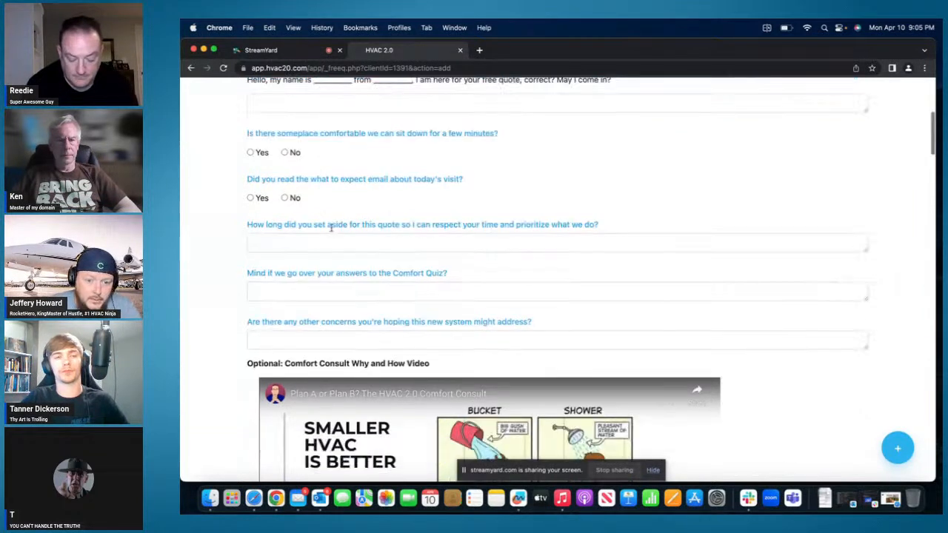
pyautogui.scroll(-5, 331, 227)
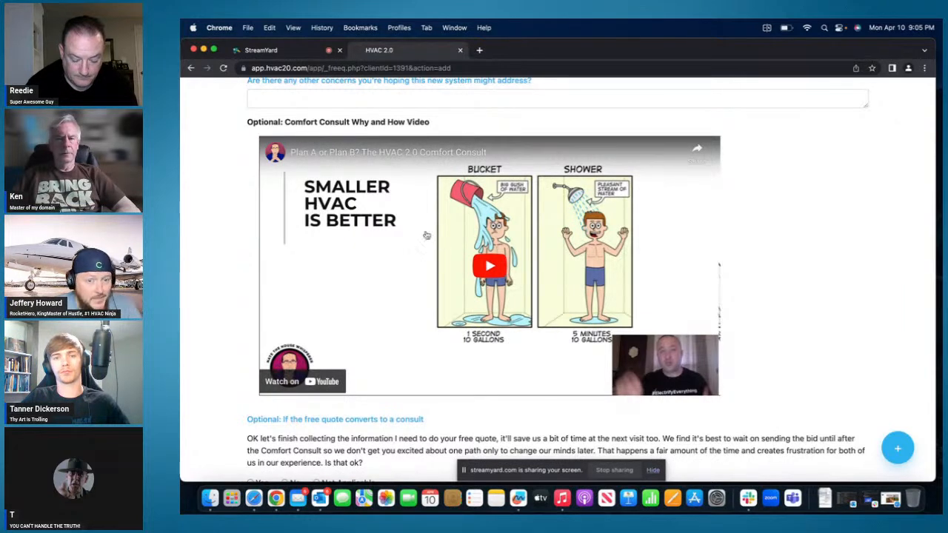
pyautogui.scroll(-1, 375, 419)
pyautogui.scroll(-3, 374, 420)
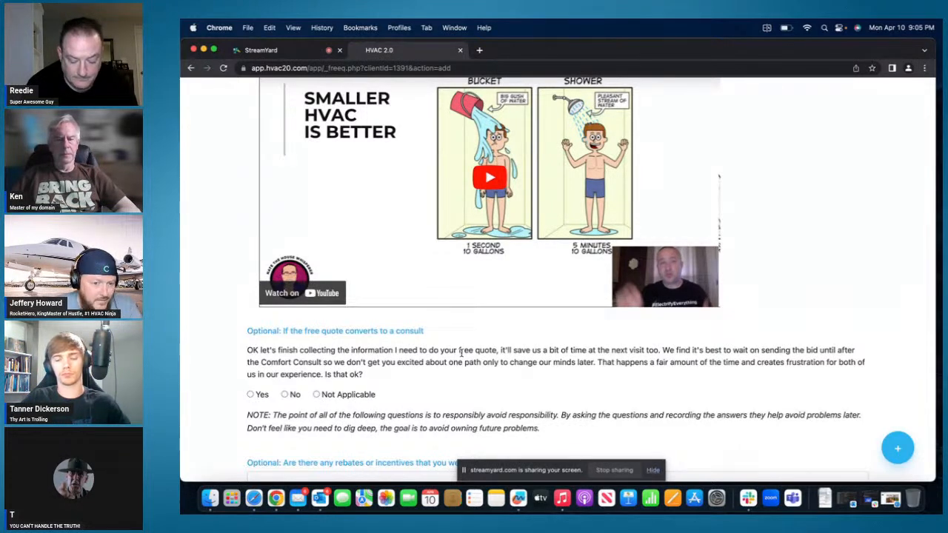
pyautogui.scroll(-1, 461, 354)
pyautogui.scroll(-5, 482, 370)
pyautogui.scroll(-5, 508, 344)
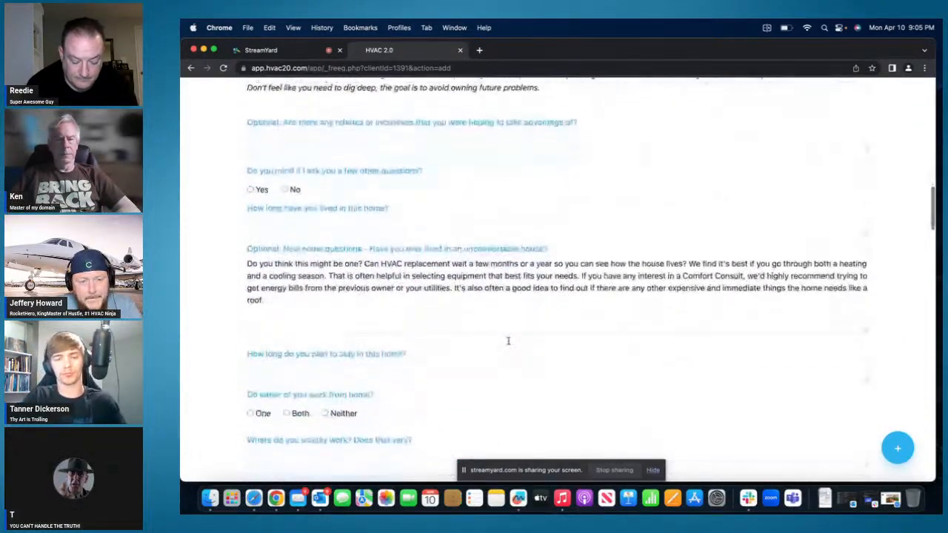
pyautogui.scroll(-1, 508, 340)
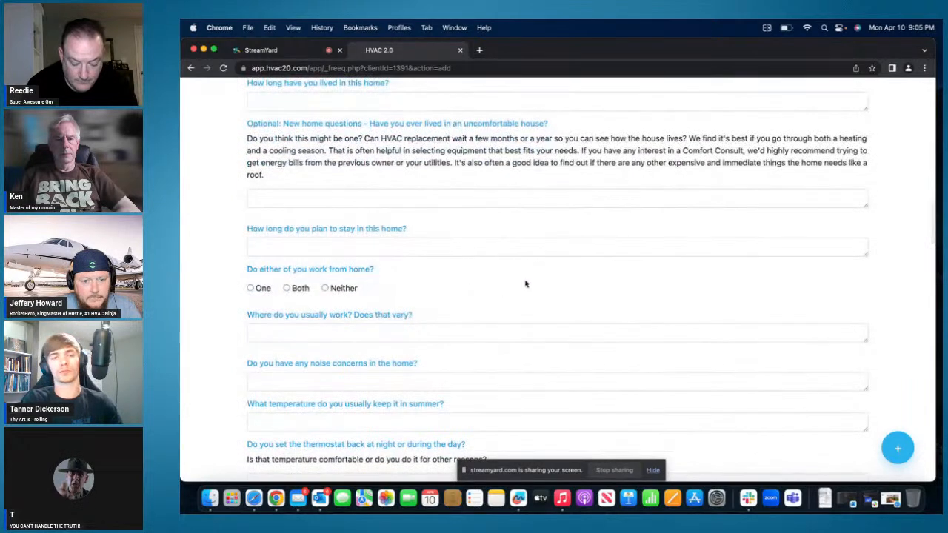
pyautogui.scroll(-4, 511, 288)
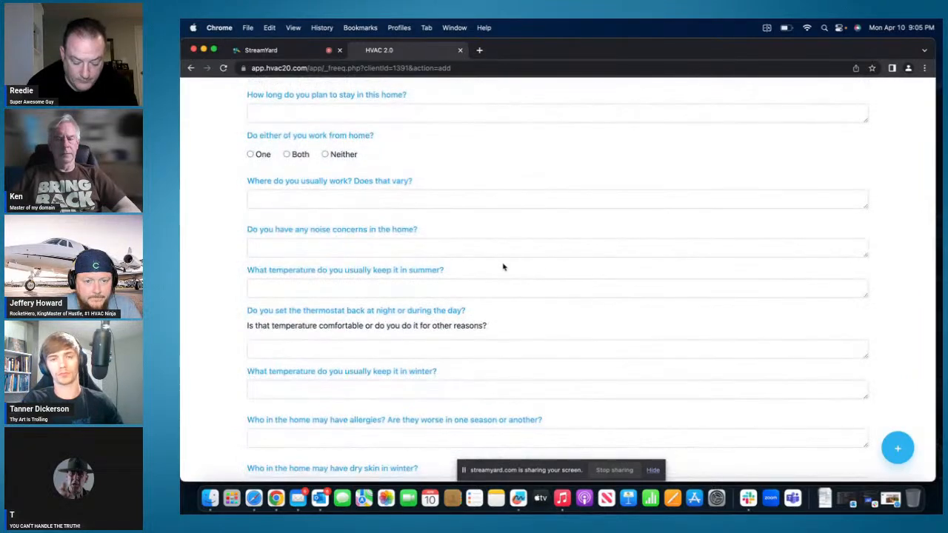
pyautogui.scroll(-3, 507, 273)
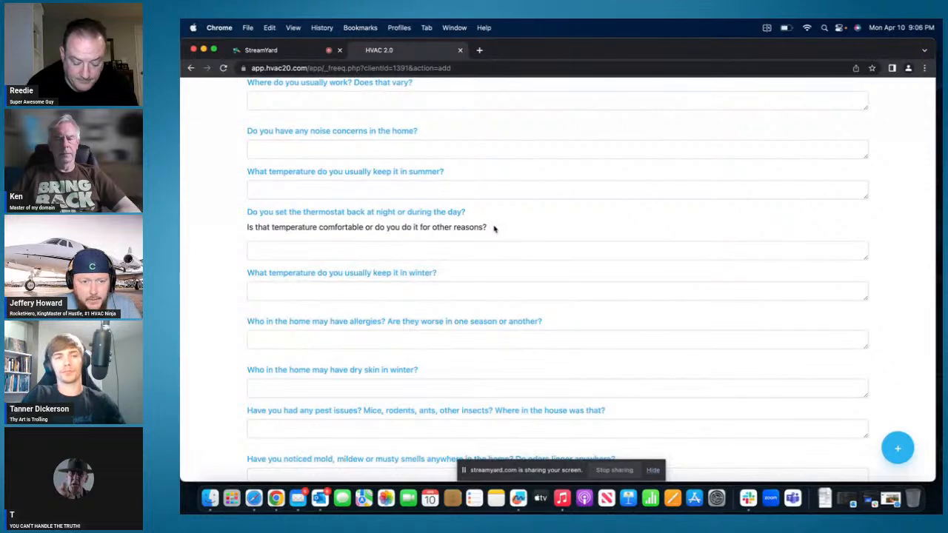
pyautogui.scroll(-7, 492, 228)
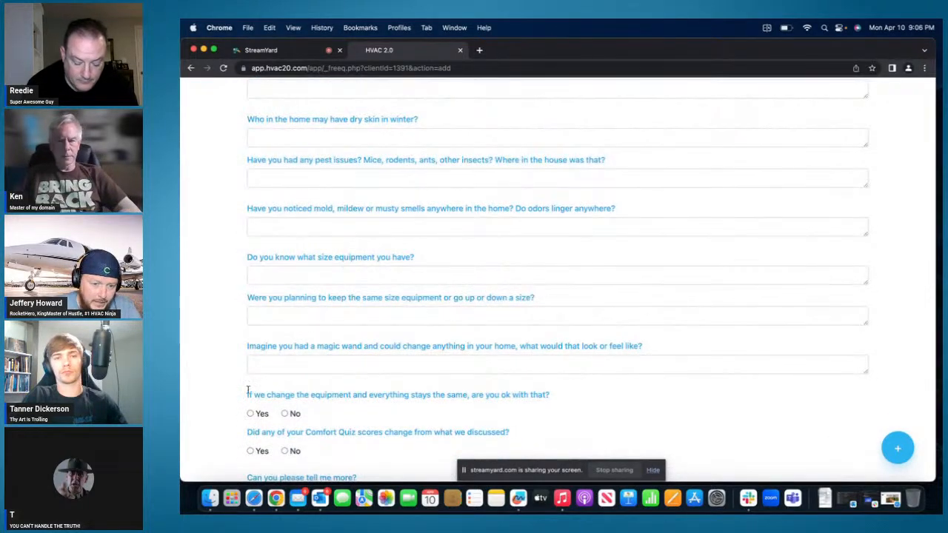
pyautogui.scroll(-5, 474, 377)
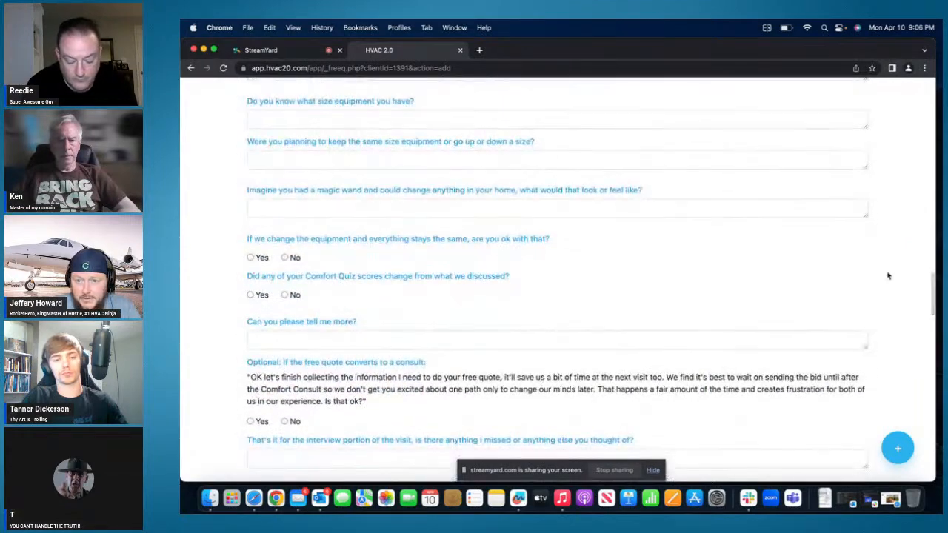
pyautogui.moveTo(865, 214)
pyautogui.mouseDown()
pyautogui.moveTo(876, 295)
pyautogui.moveTo(859, 202)
pyautogui.mouseUp()
# Examine the Duct Pressure section with its ductwork inputs, the Duct Pressure Testing acceptance choices and the Wrap Up field.
pyautogui.scroll(-5, 645, 298)
pyautogui.scroll(-4, 645, 298)
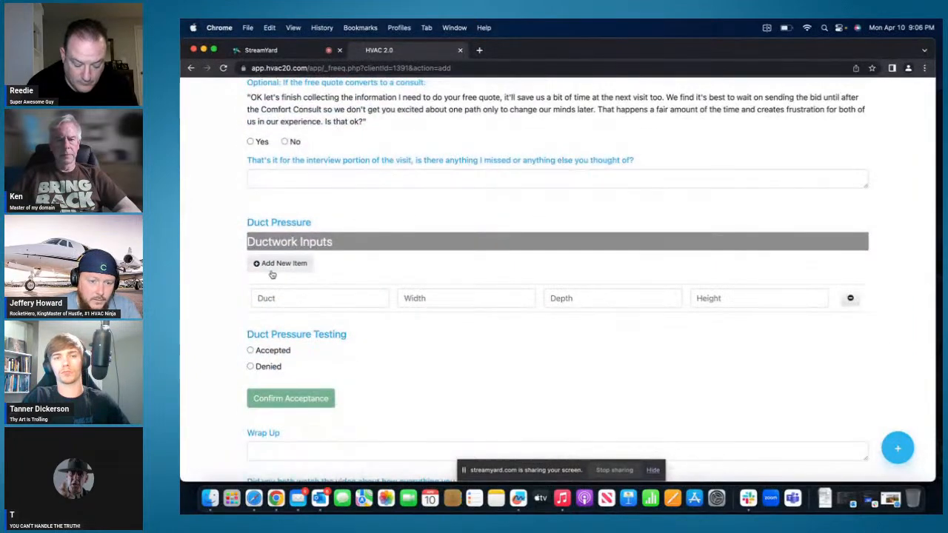
pyautogui.scroll(-3, 273, 272)
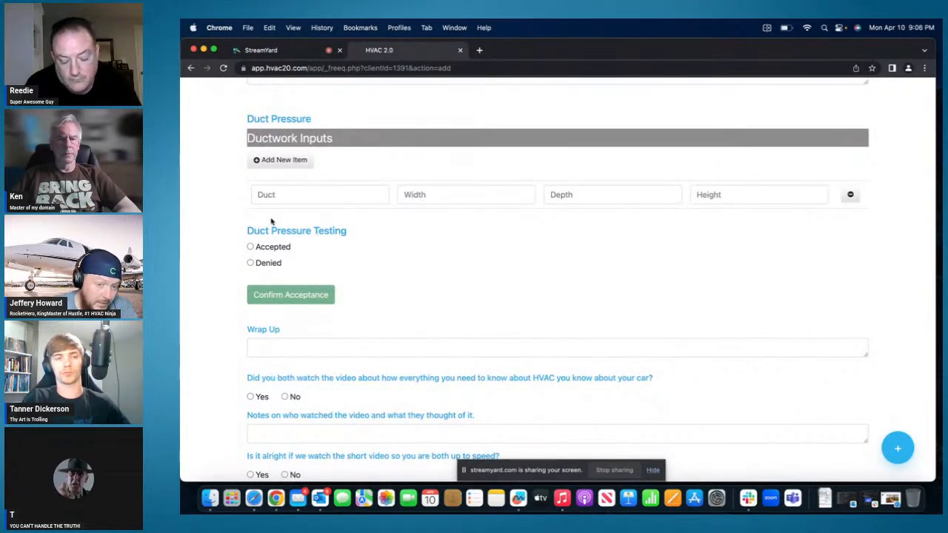
pyautogui.scroll(-1, 272, 222)
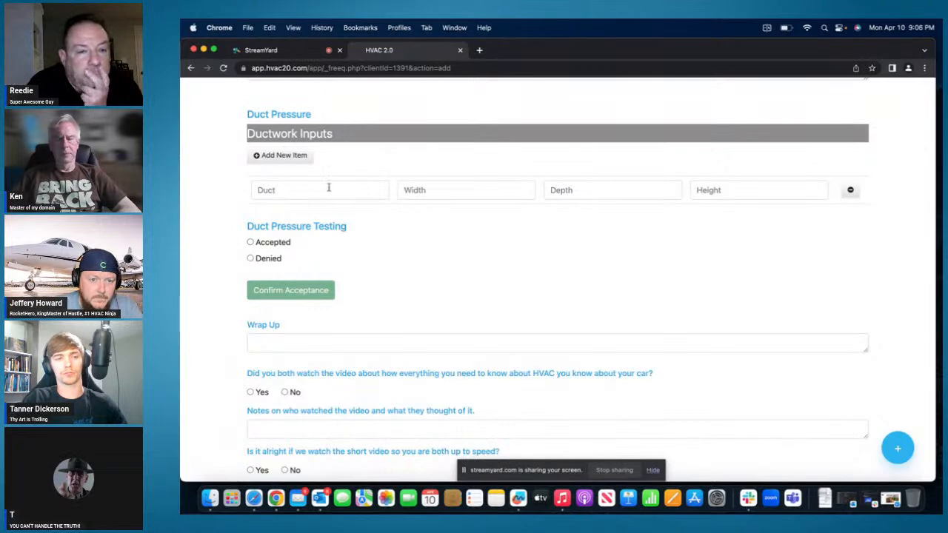
pyautogui.scroll(1, 327, 202)
pyautogui.scroll(-3, 328, 202)
pyautogui.scroll(2, 327, 202)
pyautogui.scroll(-4, 323, 204)
pyautogui.scroll(1, 324, 205)
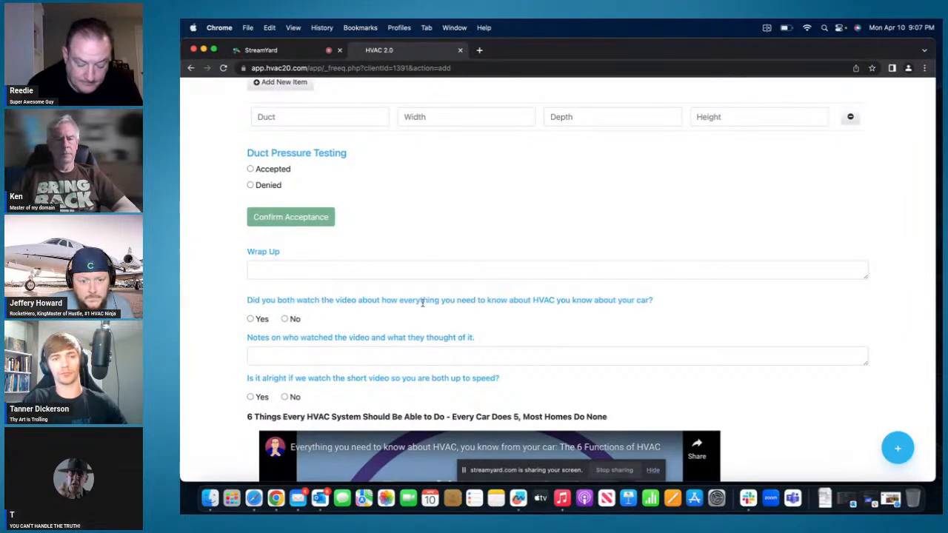
# Review the embedded HVAC videos and the closing questions on duct testing, decision timing, price order and funding, through to the form's end.
pyautogui.scroll(-5, 423, 302)
pyautogui.scroll(-2, 363, 302)
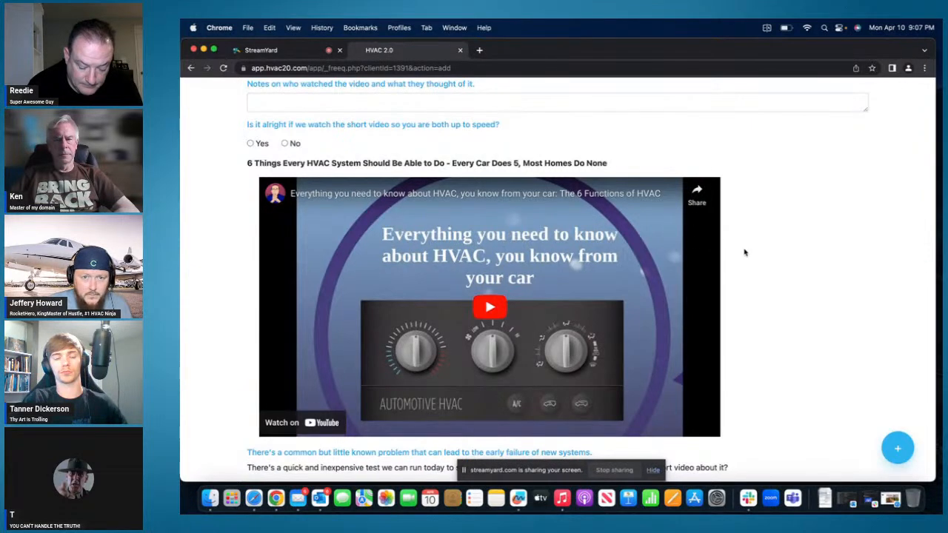
pyautogui.scroll(-4, 711, 272)
pyautogui.scroll(-10, 711, 272)
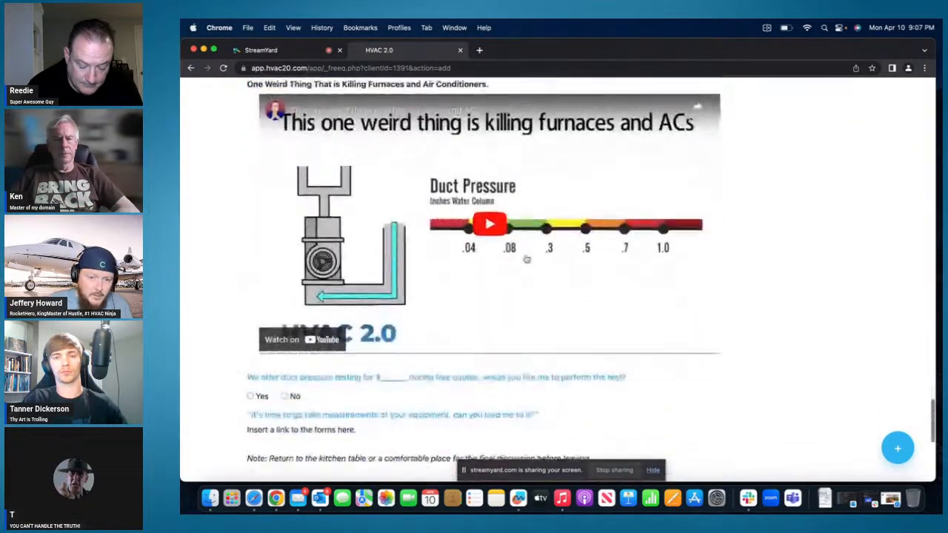
pyautogui.scroll(-1, 445, 281)
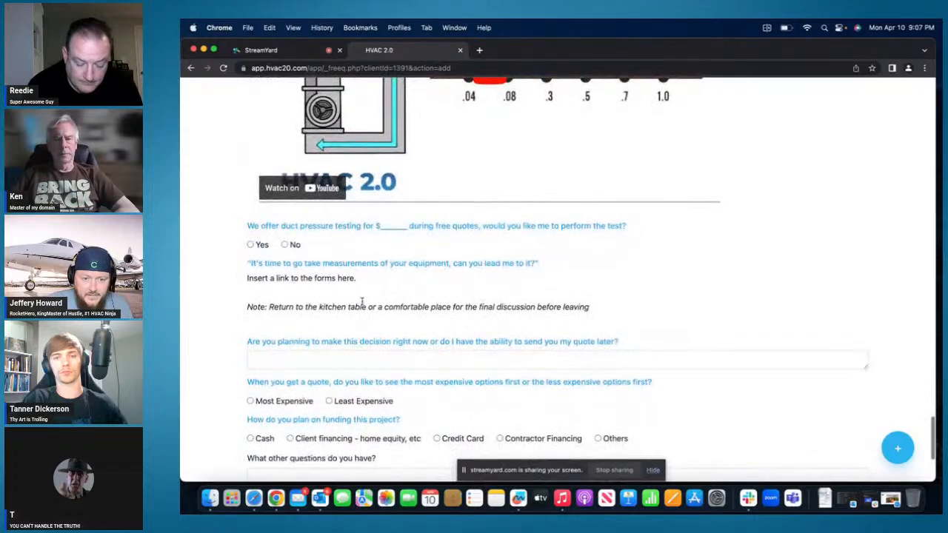
pyautogui.scroll(-3, 413, 380)
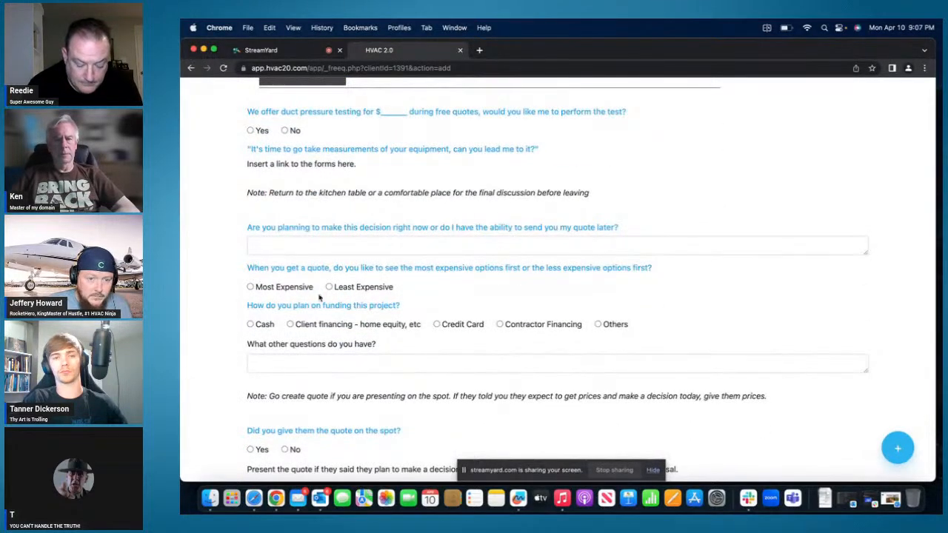
pyautogui.scroll(-2, 457, 359)
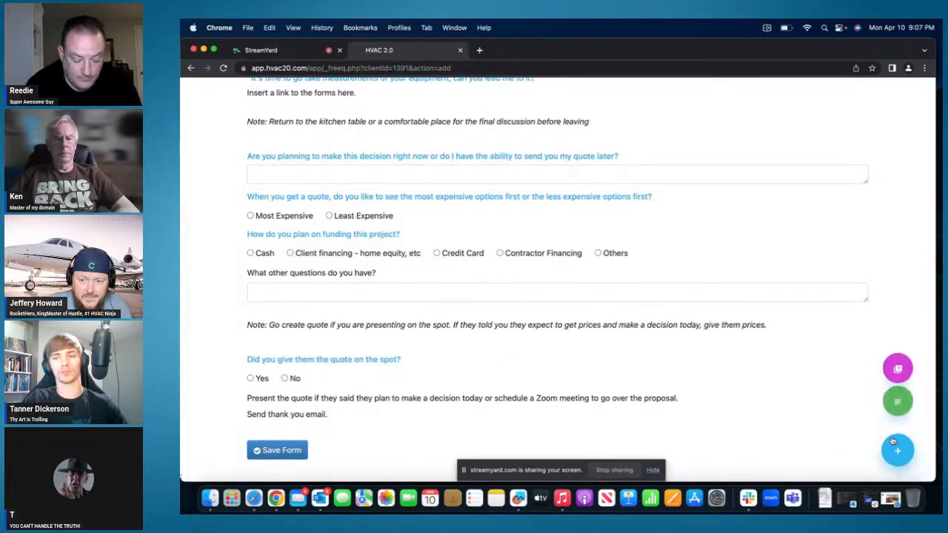
# Open the questionnaire's Comments box and close it without entering a comment.
pyautogui.moveTo(893, 457)
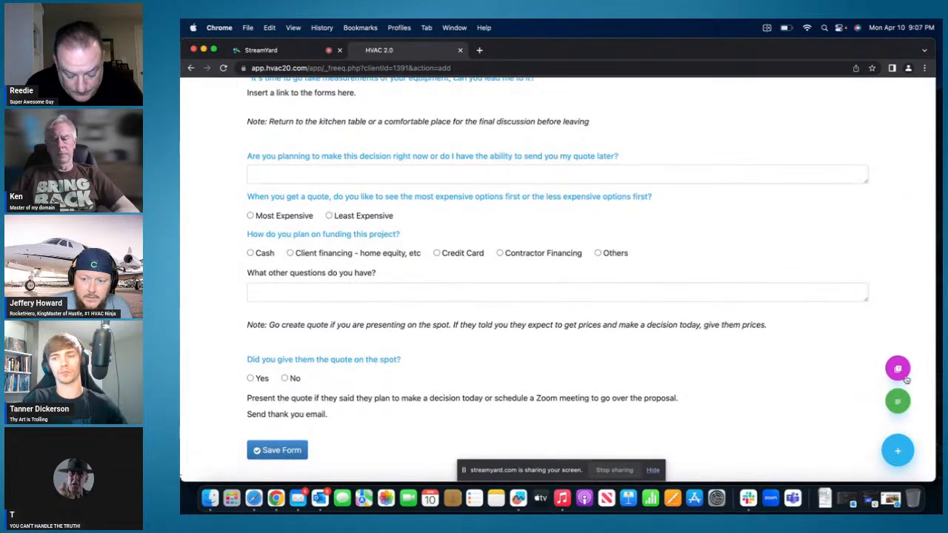
pyautogui.click(897, 404)
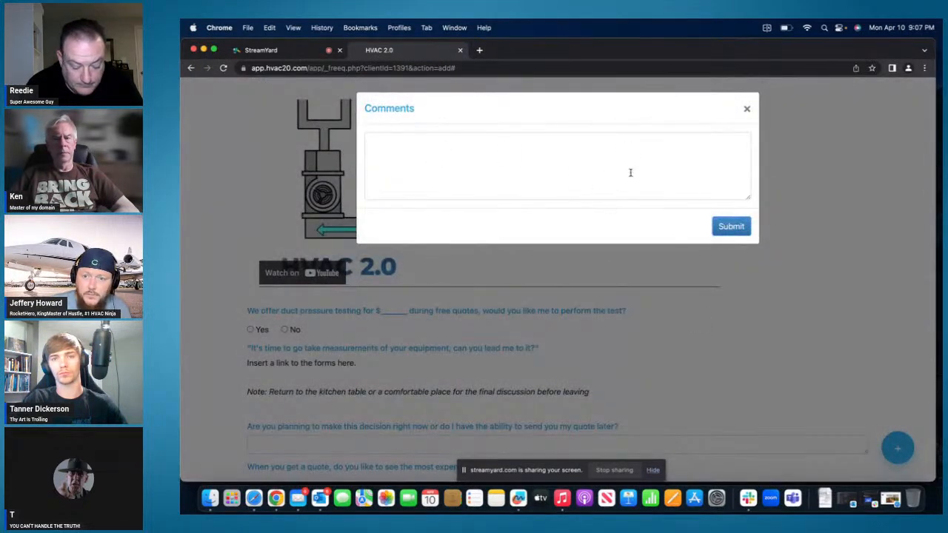
pyautogui.click(746, 109)
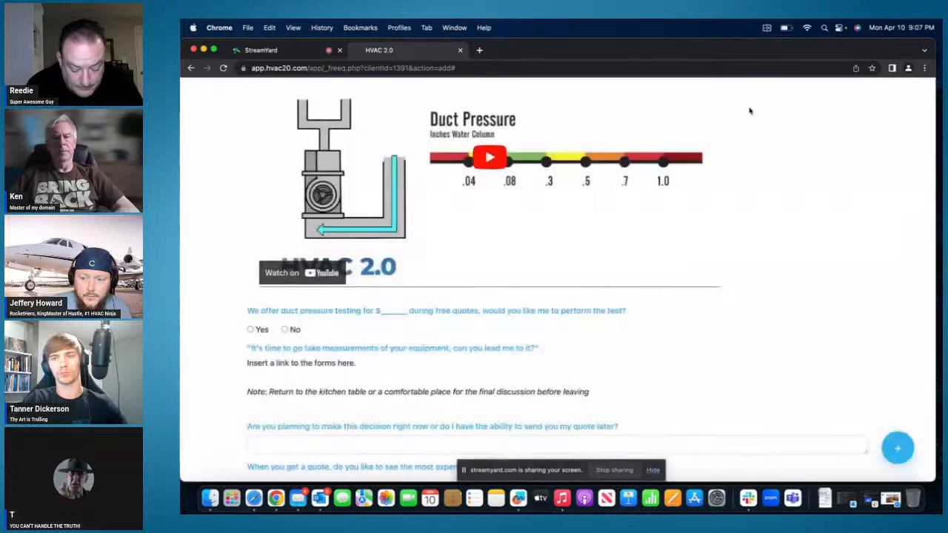
# Open the client's 4Q Form over the questionnaire and review the summer, winter and health ratings.
pyautogui.moveTo(897, 452)
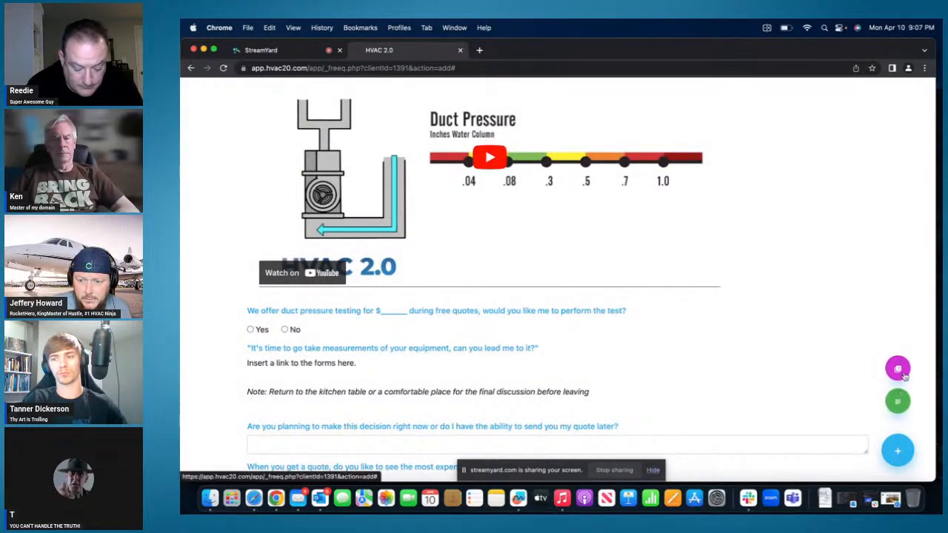
pyautogui.click(898, 368)
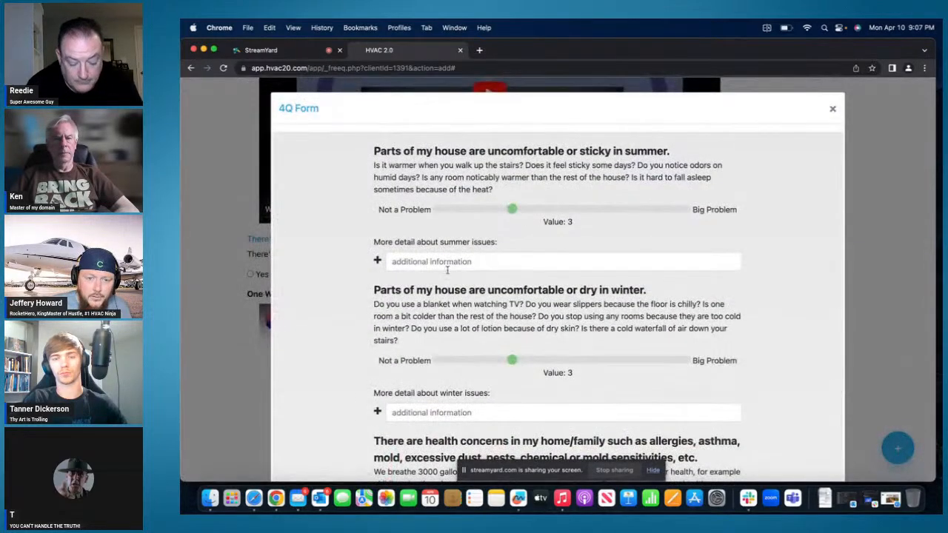
pyautogui.scroll(-5, 427, 268)
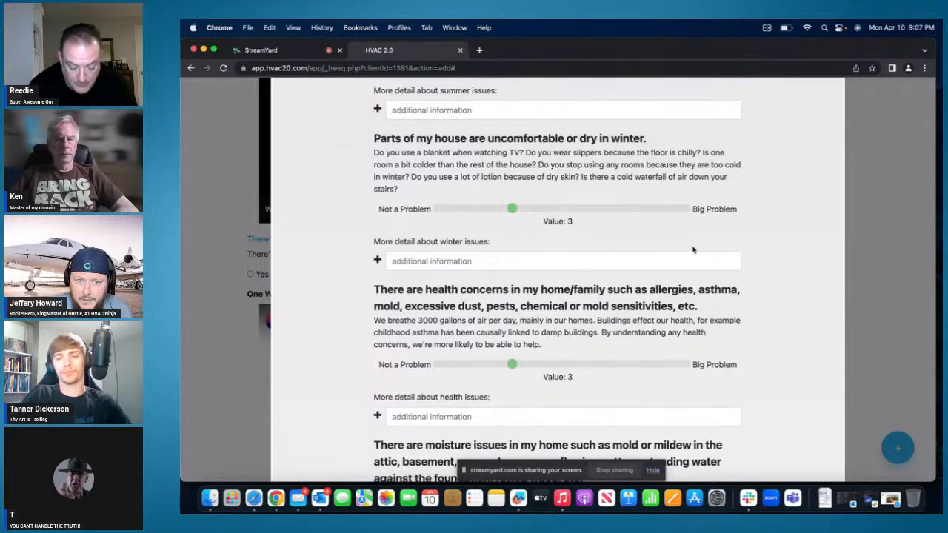
pyautogui.scroll(5, 693, 249)
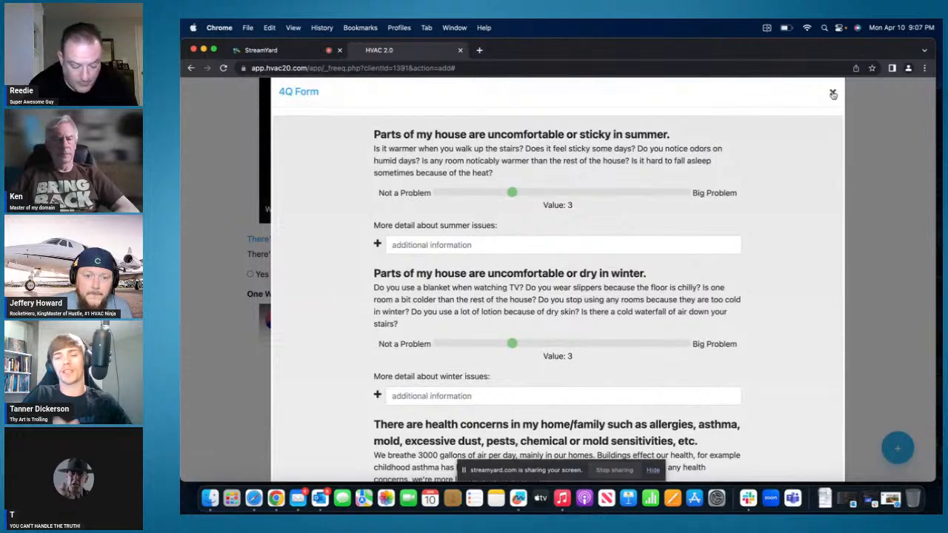
# Close the 4Q Form and save the Free Quote Questionnaire at the end of its closing questions.
pyautogui.click(832, 94)
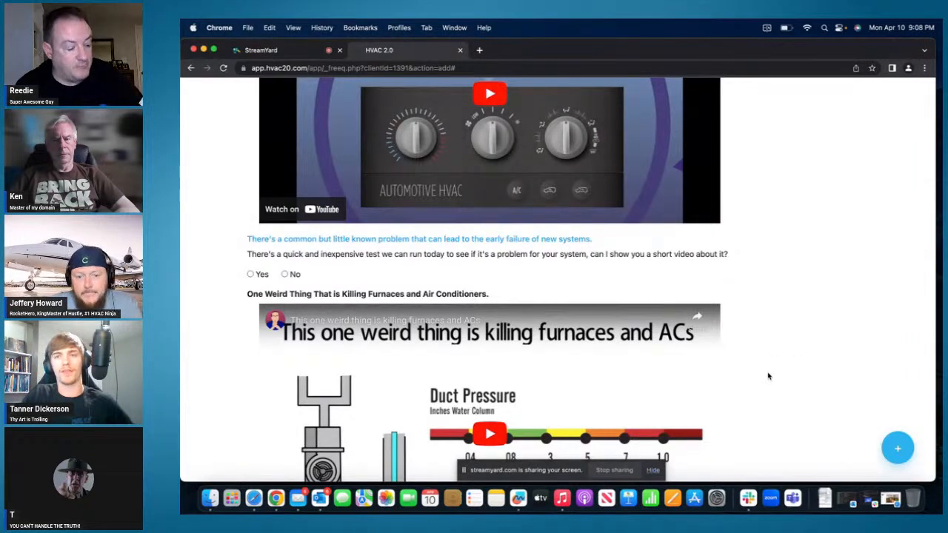
pyautogui.scroll(-5, 770, 374)
pyautogui.scroll(2, 774, 372)
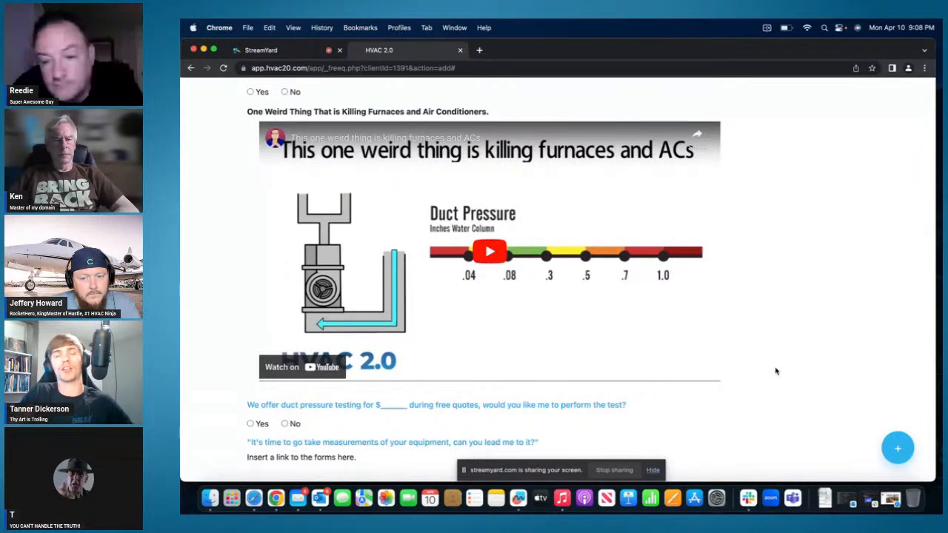
pyautogui.scroll(-5, 776, 371)
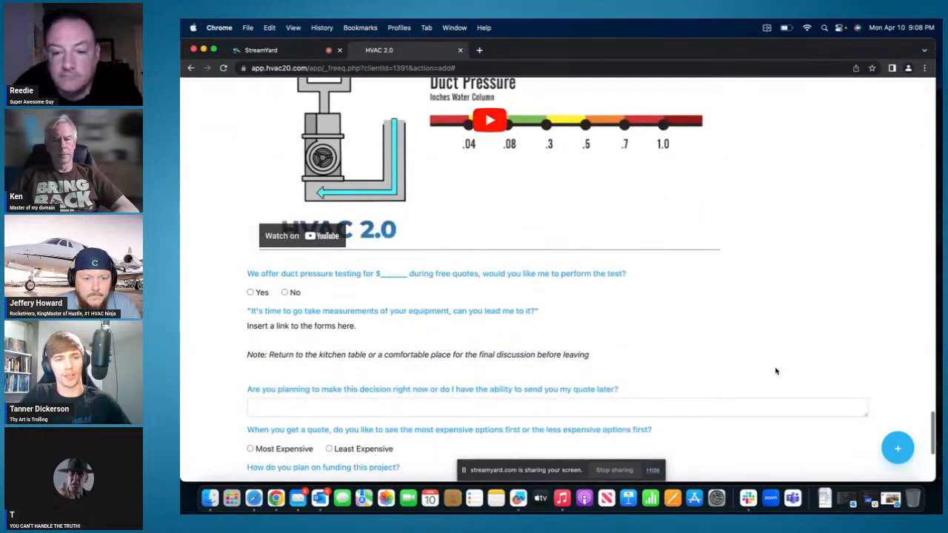
pyautogui.scroll(-2, 775, 371)
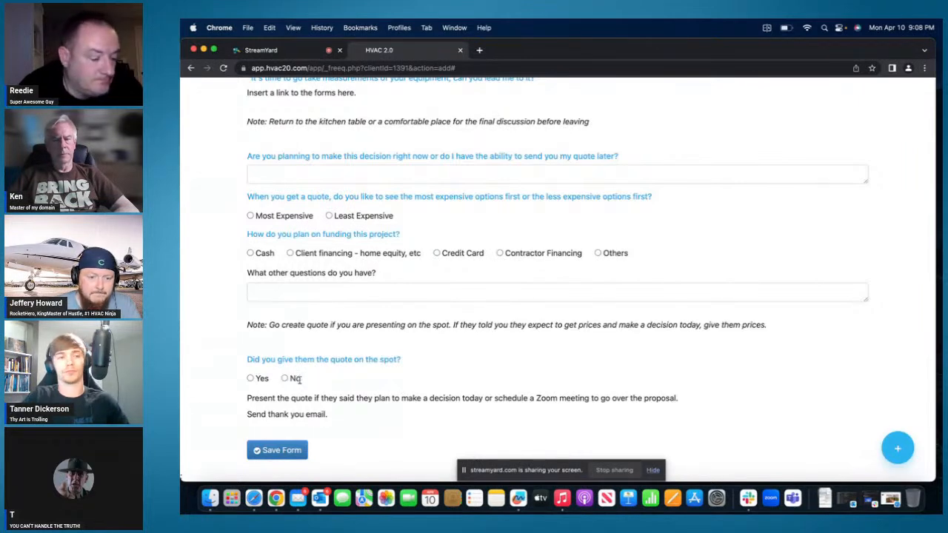
pyautogui.click(286, 450)
pyautogui.click(553, 327)
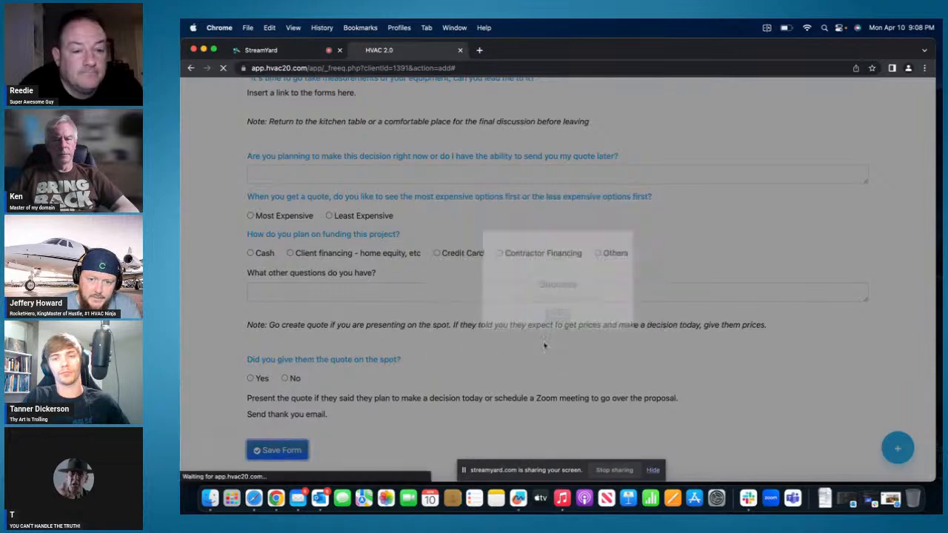
# Return to the client's page and start the Free Quote Measurements form.
pyautogui.scroll(-2, 496, 292)
pyautogui.scroll(2, 495, 293)
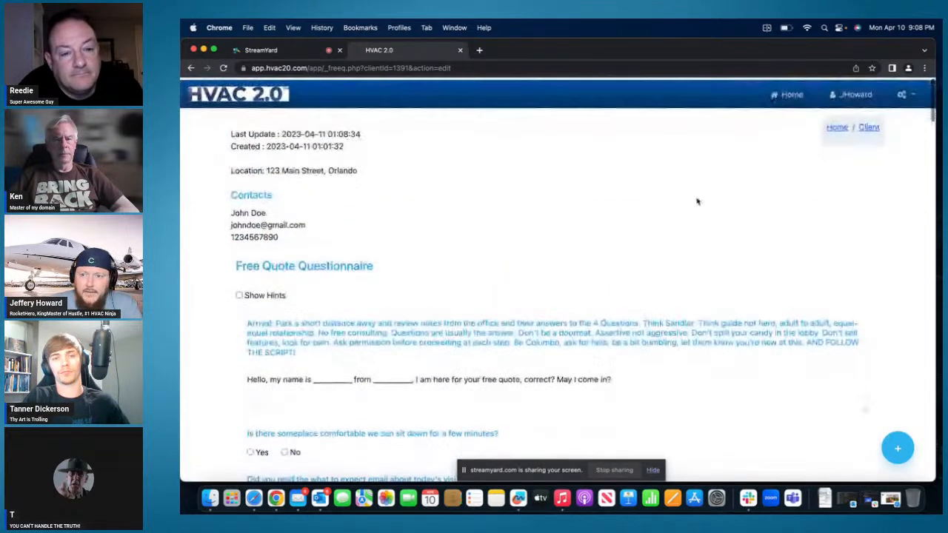
pyautogui.click(868, 127)
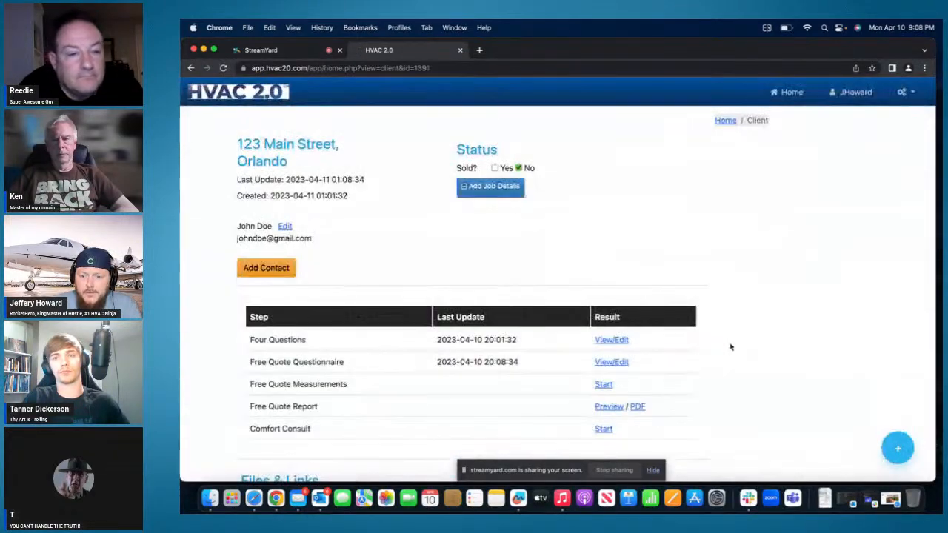
pyautogui.click(603, 385)
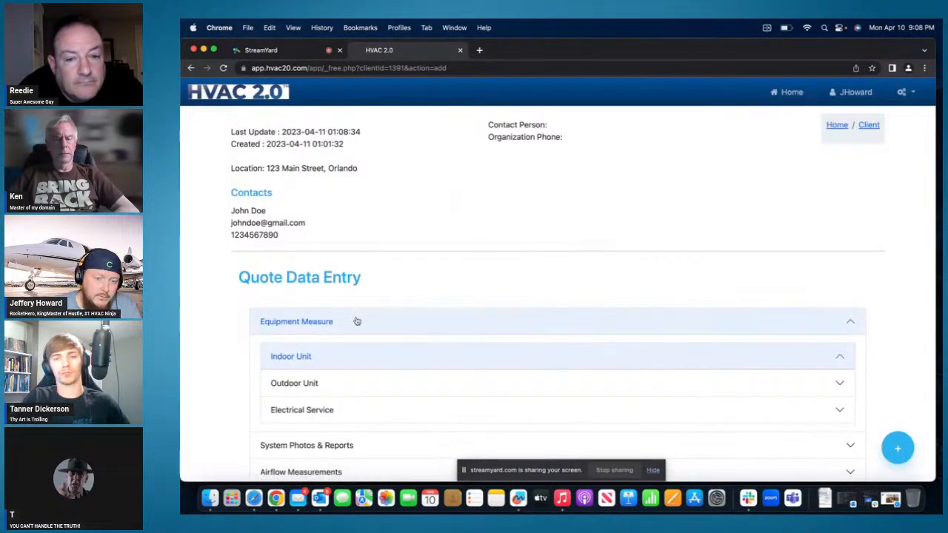
pyautogui.scroll(-3, 531, 299)
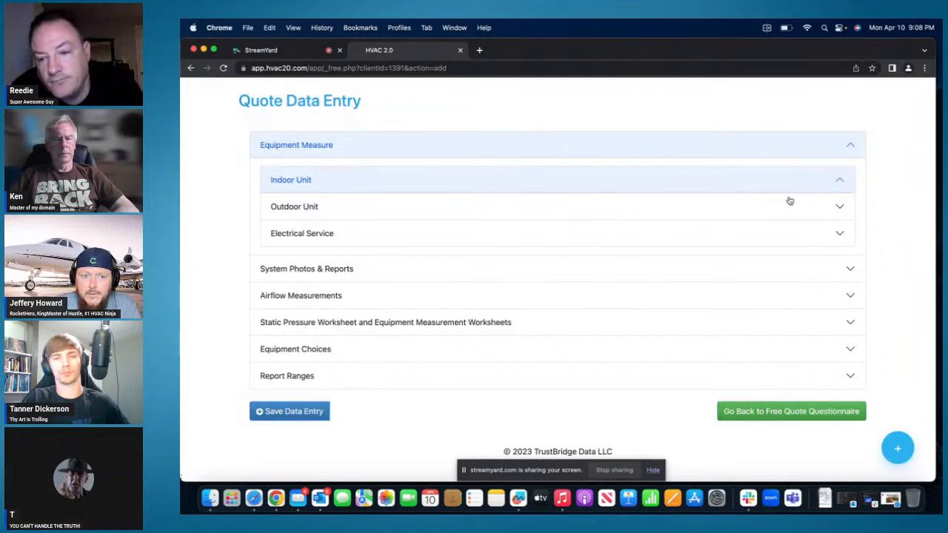
# Expand the Indoor Unit section, review its Standard System and Mini/Multi Split fields, and collapse it again.
pyautogui.click(743, 187)
pyautogui.scroll(-2, 519, 214)
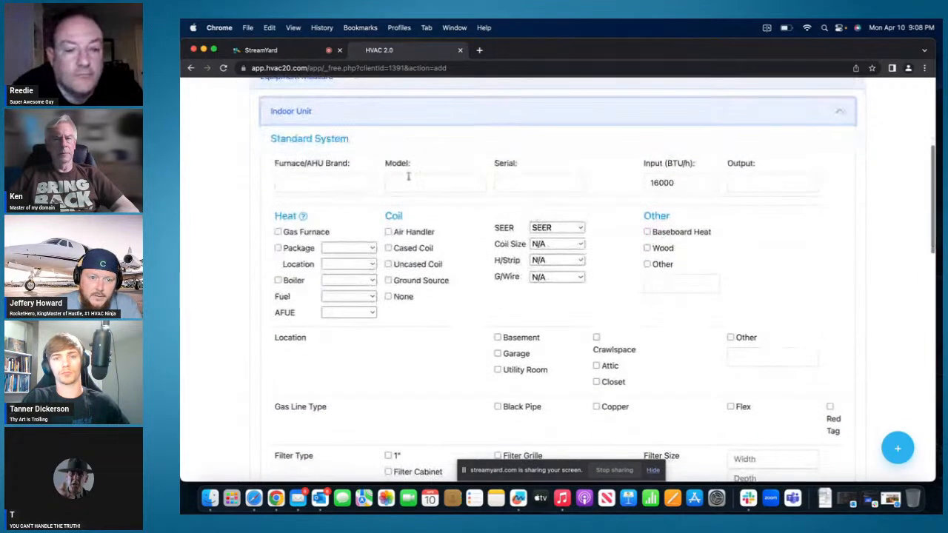
pyautogui.scroll(-2, 718, 280)
pyautogui.scroll(3, 713, 281)
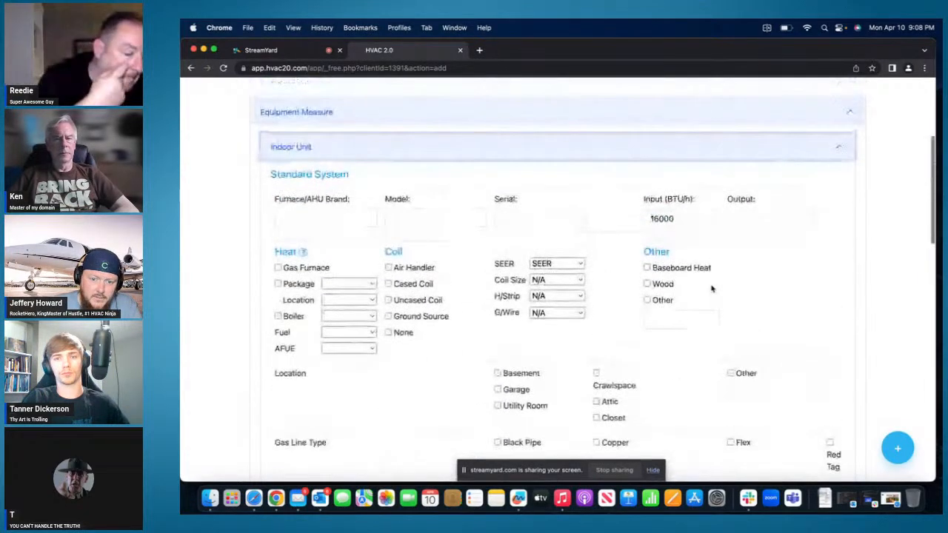
pyautogui.scroll(-5, 714, 285)
pyautogui.scroll(-8, 714, 287)
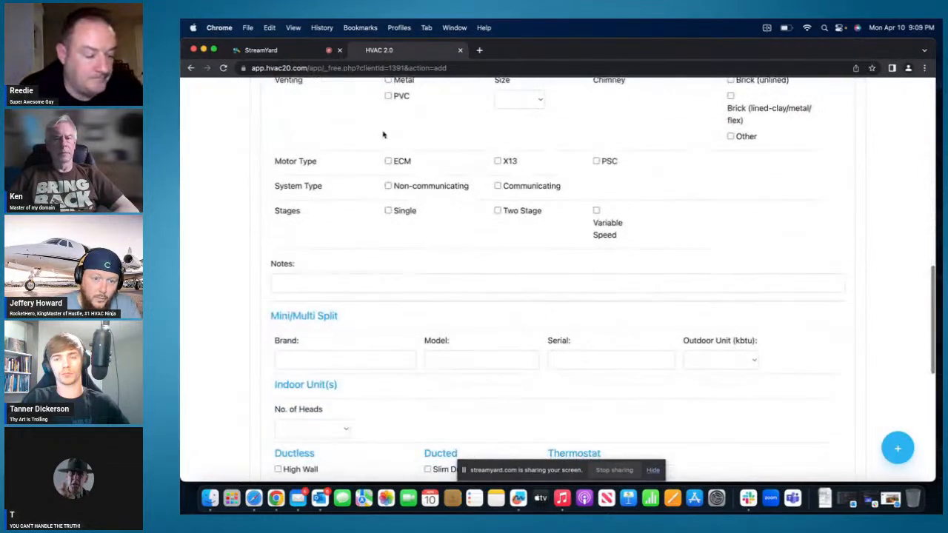
pyautogui.scroll(-2, 604, 235)
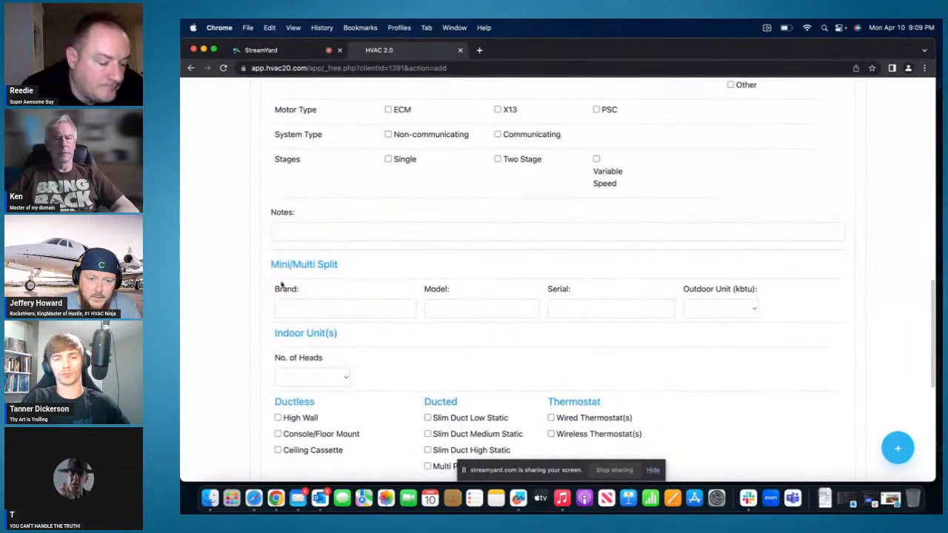
pyautogui.scroll(-2, 345, 357)
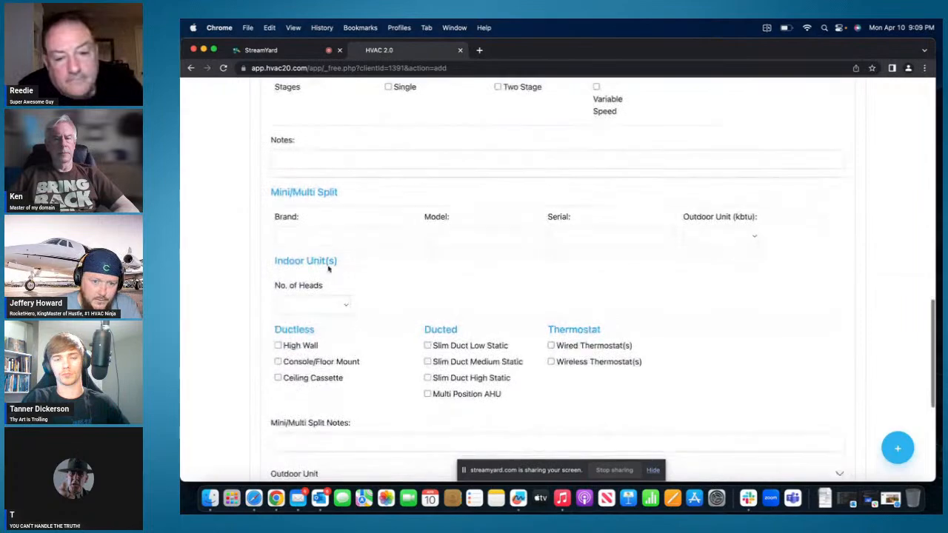
pyautogui.scroll(-3, 377, 247)
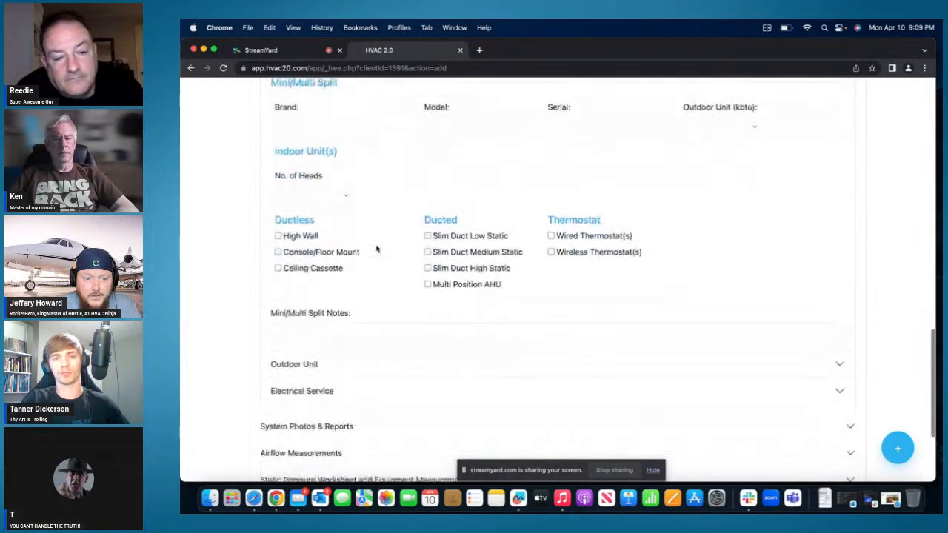
pyautogui.scroll(12, 377, 248)
pyautogui.scroll(10, 377, 248)
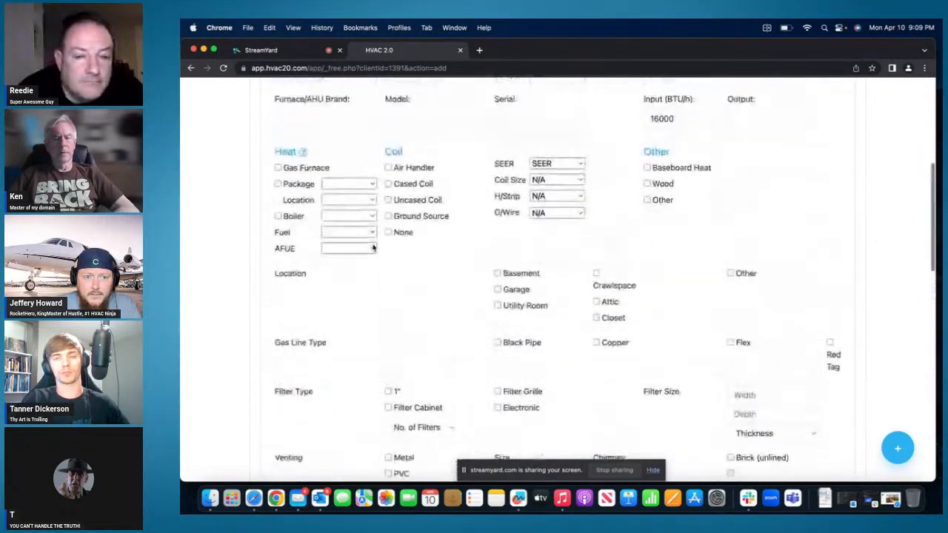
pyautogui.click(848, 242)
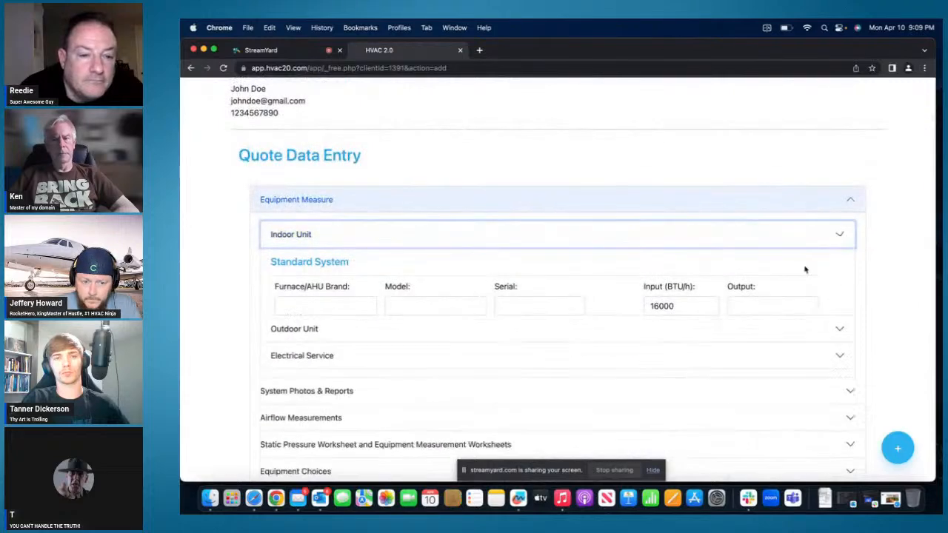
# Review the Outdoor Unit and Electrical Service fields under Equipment Measure, and leave both sections collapsed.
pyautogui.click(409, 261)
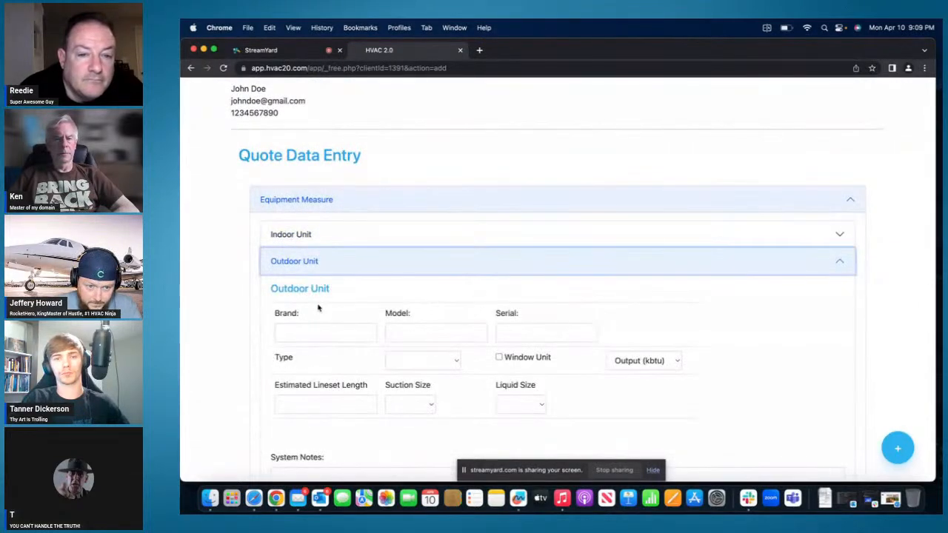
pyautogui.scroll(-2, 348, 311)
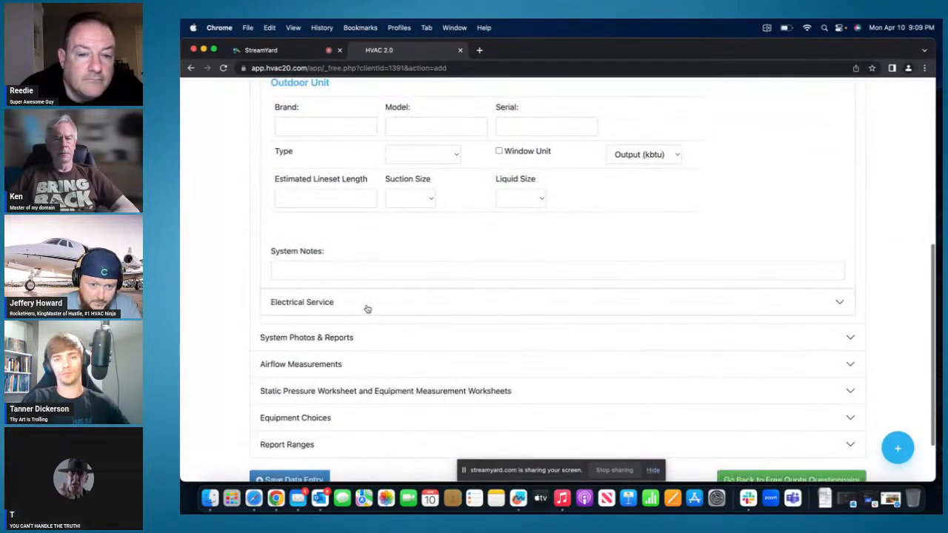
pyautogui.click(366, 306)
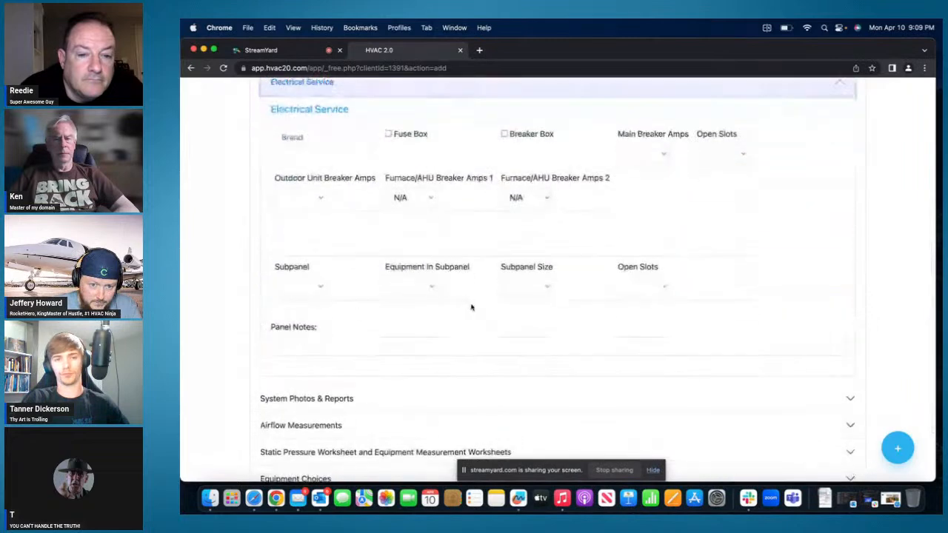
pyautogui.click(839, 90)
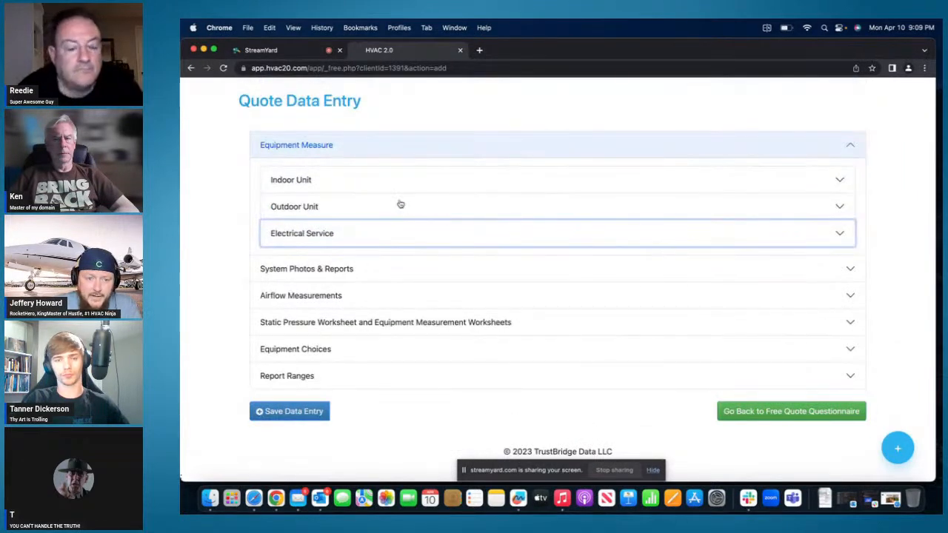
# Review the photo link, ductwork photo upload and duct work notes in System Photos & Reports, and collapse the section.
pyautogui.click(360, 271)
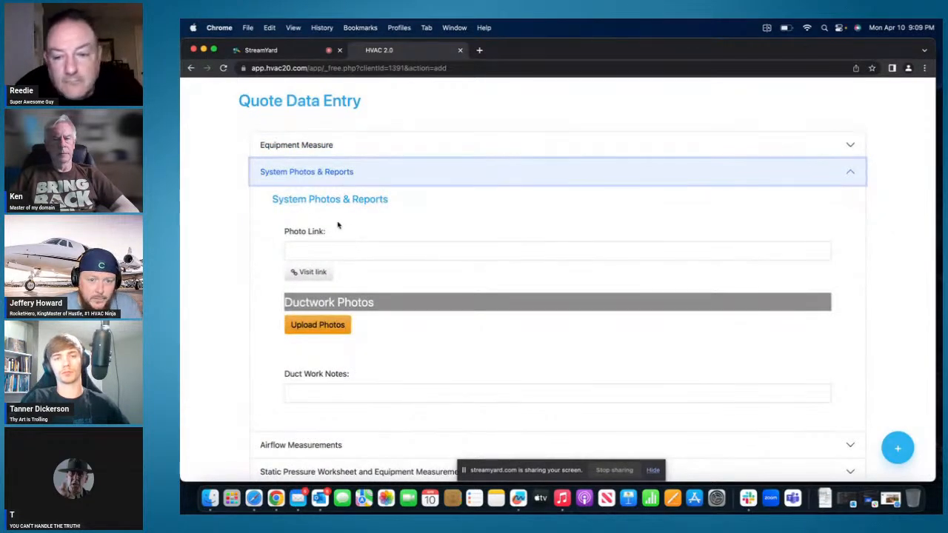
pyautogui.scroll(-2, 331, 296)
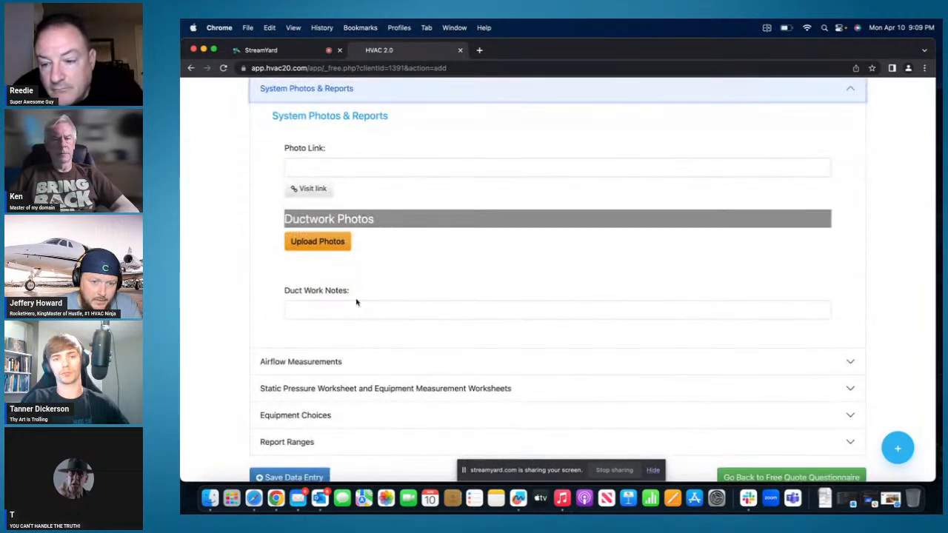
pyautogui.scroll(1, 444, 300)
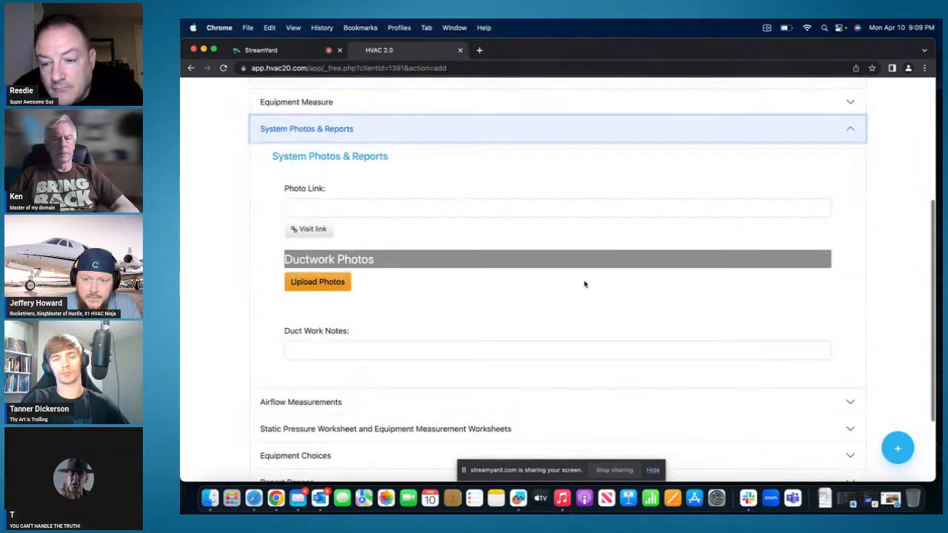
pyautogui.click(845, 139)
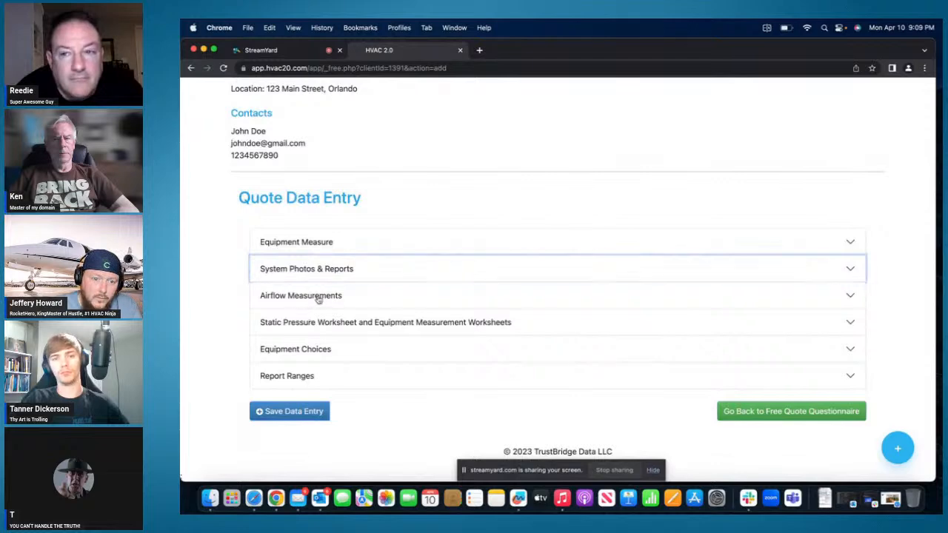
# Expand the Airflow Measurements section, review its airflow inputs, and collapse it again.
pyautogui.click(318, 296)
pyautogui.scroll(-5, 643, 335)
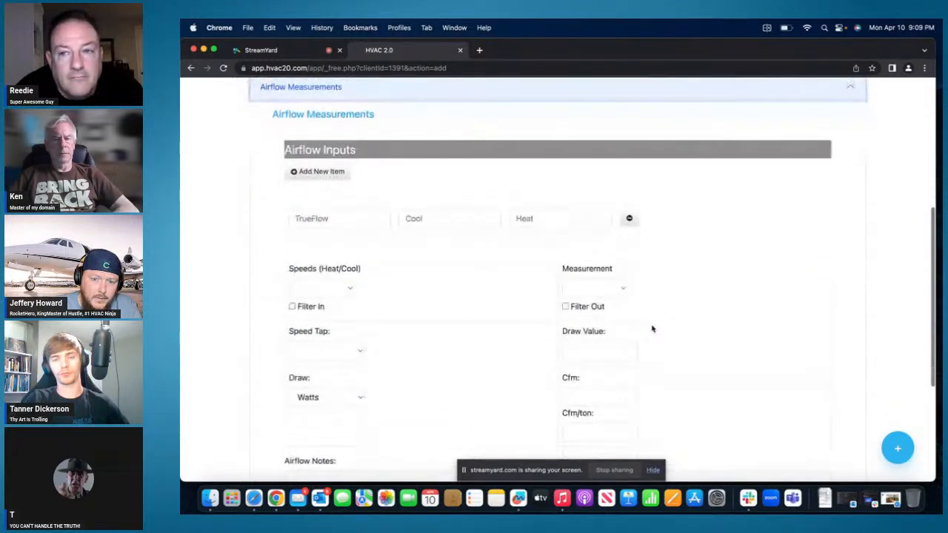
pyautogui.scroll(1, 815, 185)
pyautogui.click(849, 127)
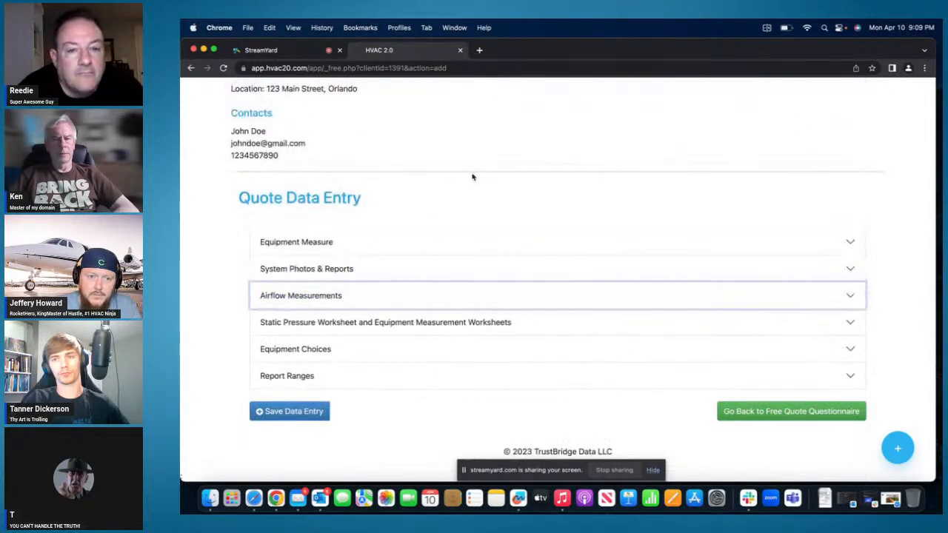
# In the Static Pressure Worksheet, set the system type to Air handler and the system flow to Downflow.
pyautogui.click(329, 320)
pyautogui.scroll(-1, 485, 296)
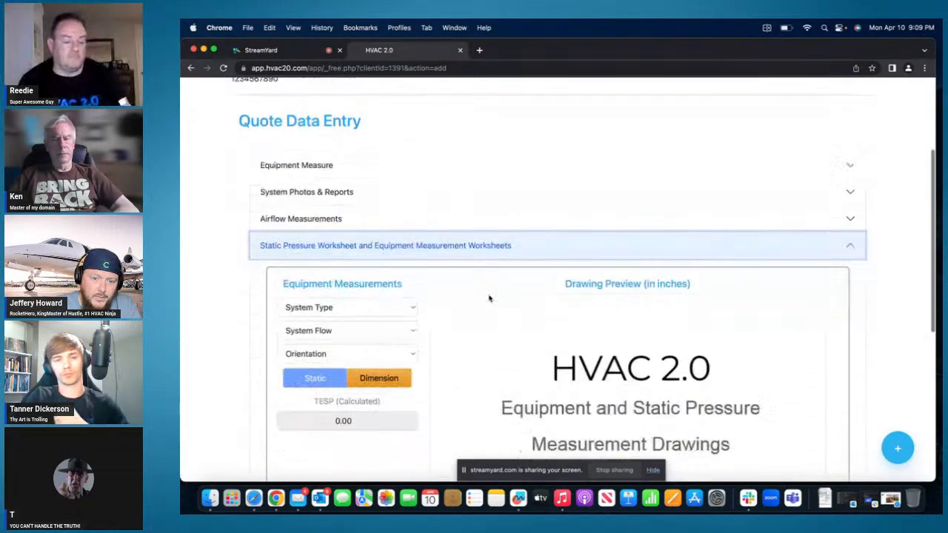
pyautogui.scroll(-5, 489, 299)
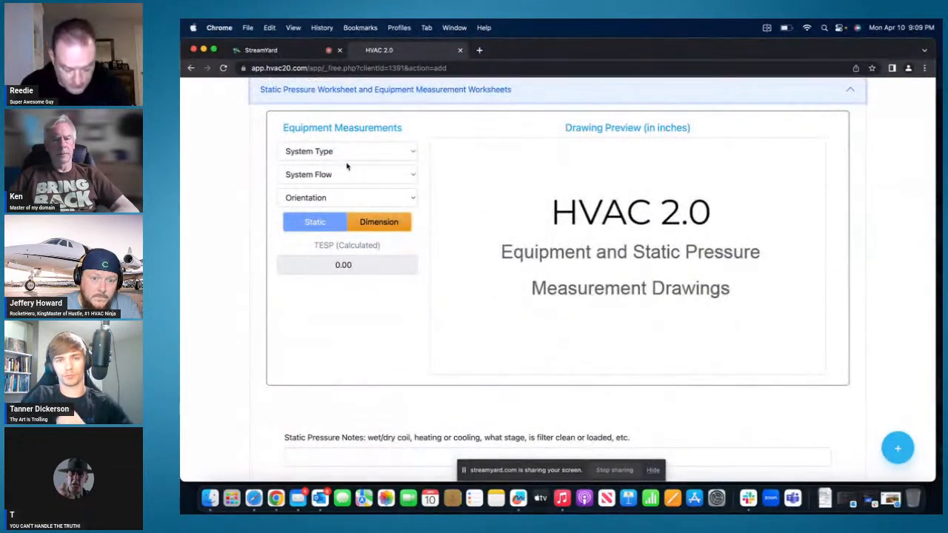
pyautogui.click(348, 152)
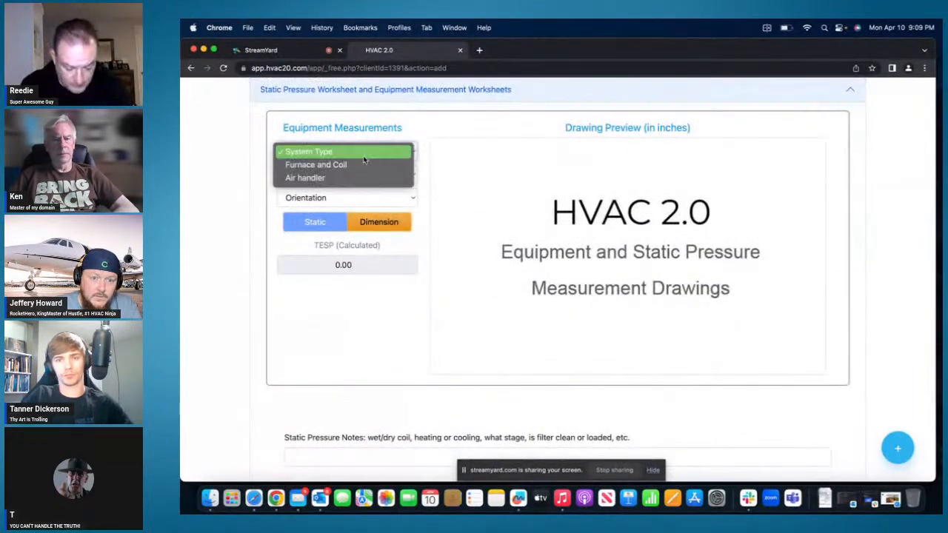
pyautogui.click(311, 178)
pyautogui.click(403, 182)
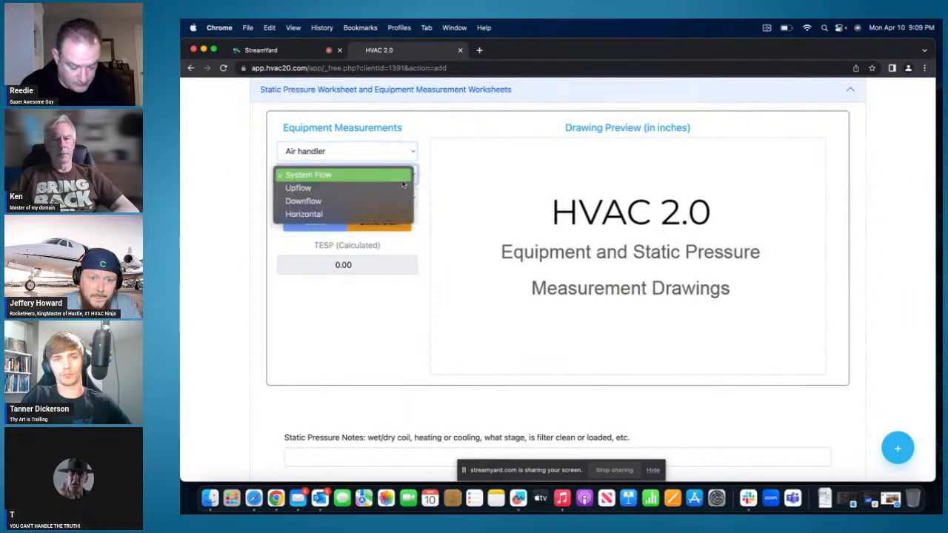
pyautogui.click(346, 200)
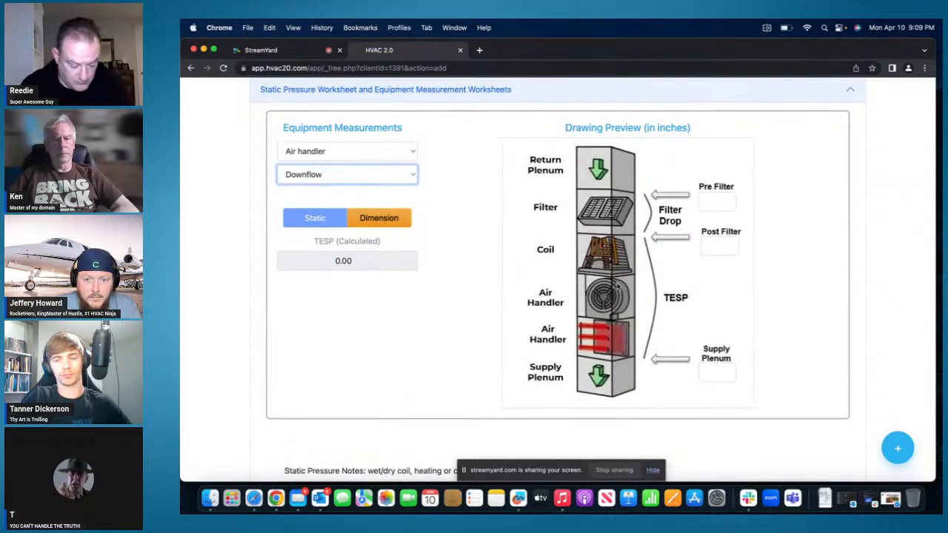
# Set the static pressures on the drawing to -0.2 Pre Filter, -0.5 Post Filter and 0.4 Supply Plenum.
pyautogui.click(726, 200)
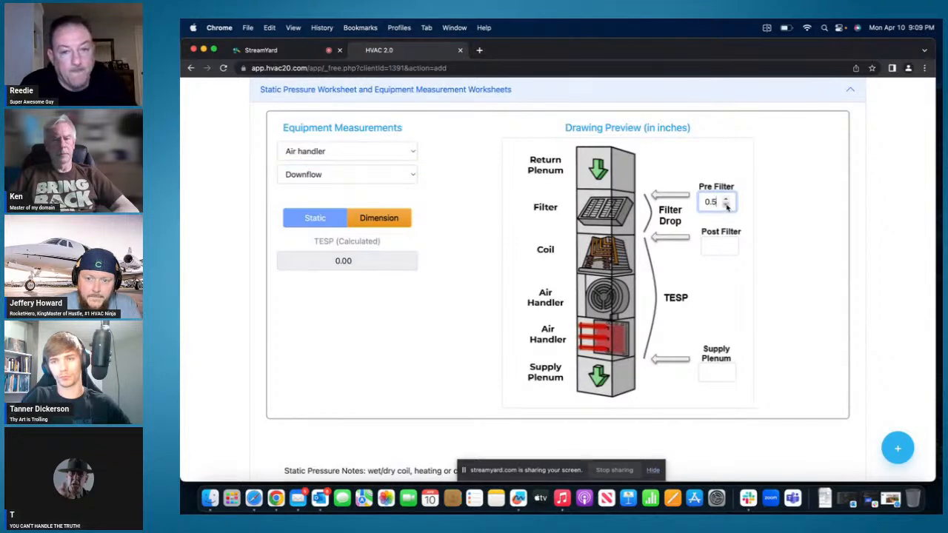
pyautogui.tripleClick(725, 205)
pyautogui.click(726, 205)
pyautogui.tripleClick(728, 249)
pyautogui.doubleClick(728, 252)
pyautogui.click(726, 368)
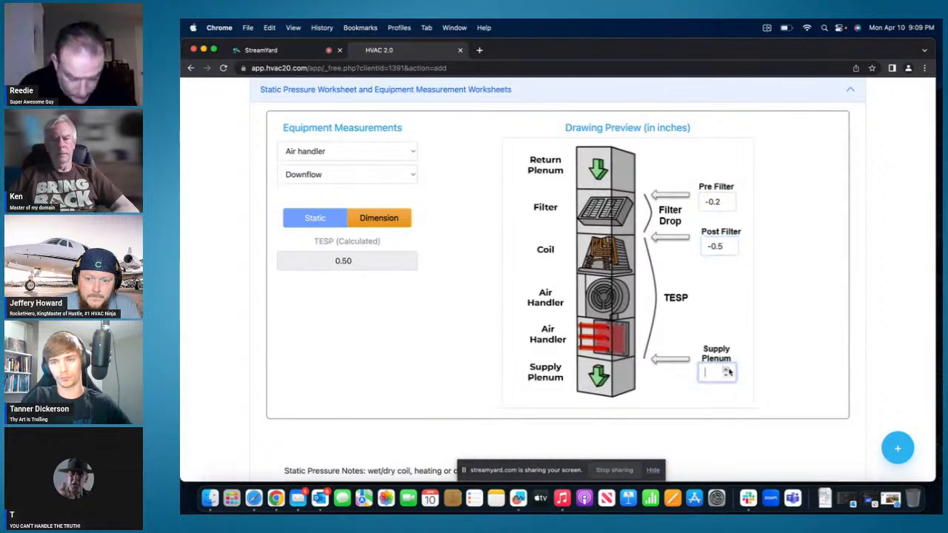
pyautogui.doubleClick(726, 369)
pyautogui.click(795, 334)
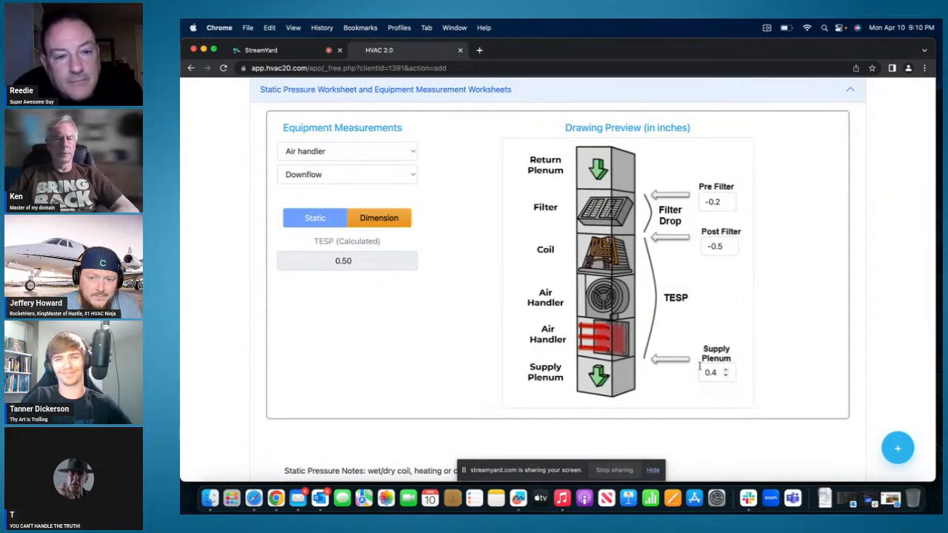
# Check the calculated TESP in the Static Pressure Worksheet, and collapse the worksheet section.
pyautogui.scroll(1, 670, 275)
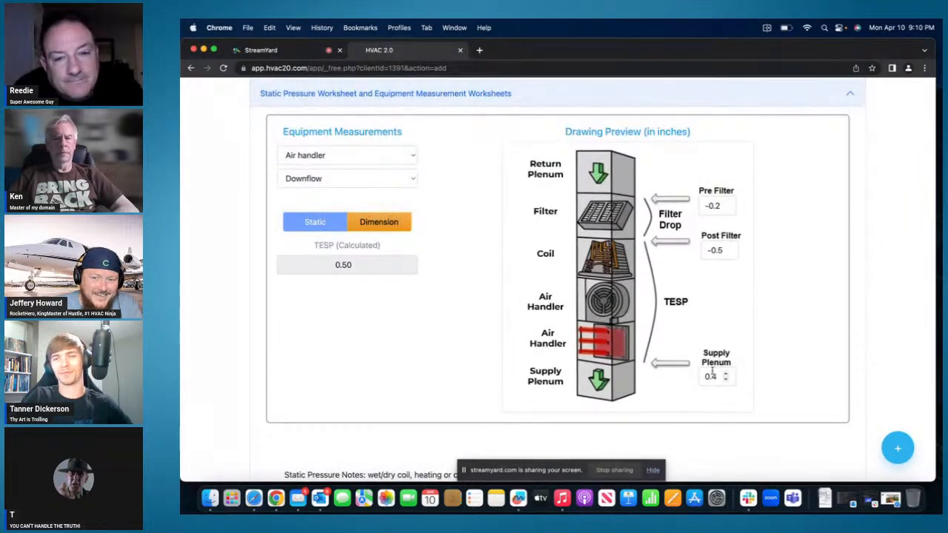
pyautogui.click(354, 265)
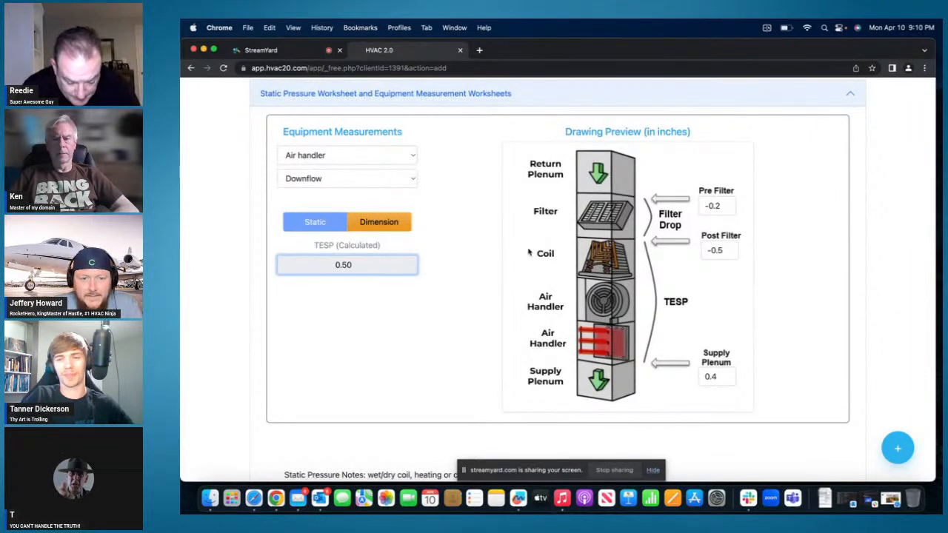
pyautogui.scroll(3, 386, 237)
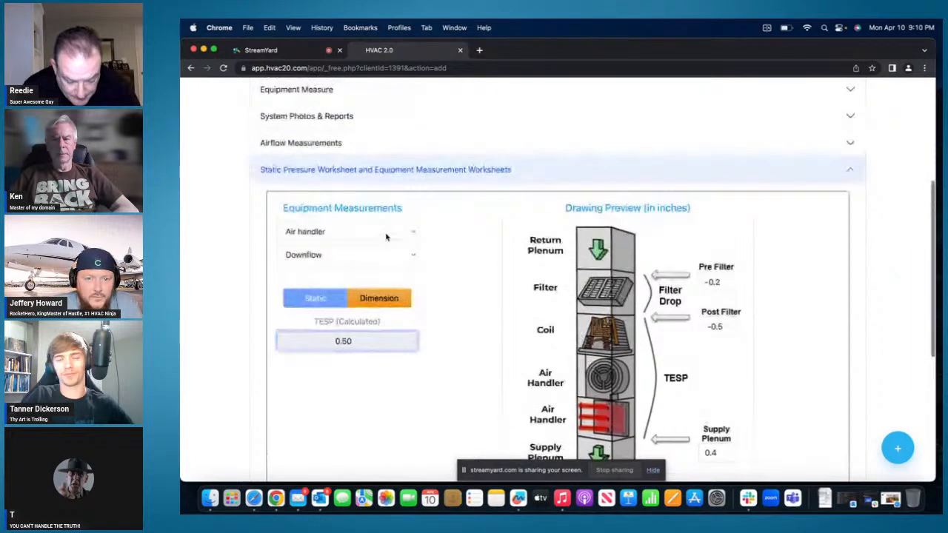
pyautogui.click(851, 172)
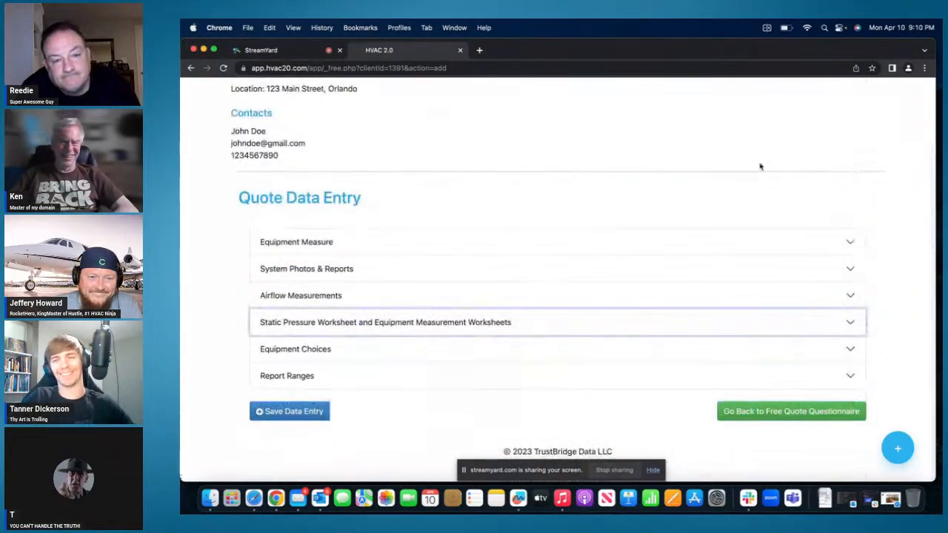
# Expand the Equipment Choices section and review the equipment tiers and face ratings under Pick Your Equipment.
pyautogui.click(360, 356)
pyautogui.scroll(-3, 435, 342)
pyautogui.scroll(-5, 434, 339)
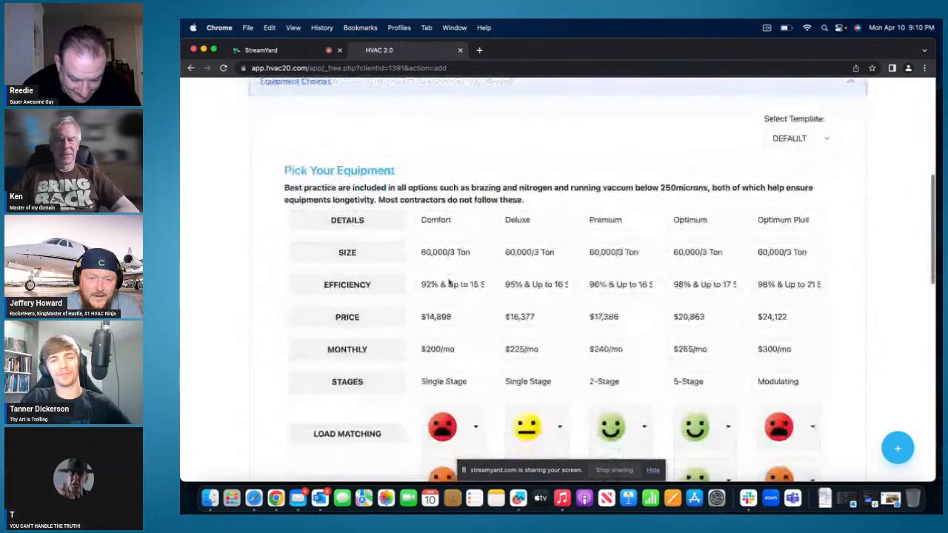
pyautogui.scroll(-3, 448, 245)
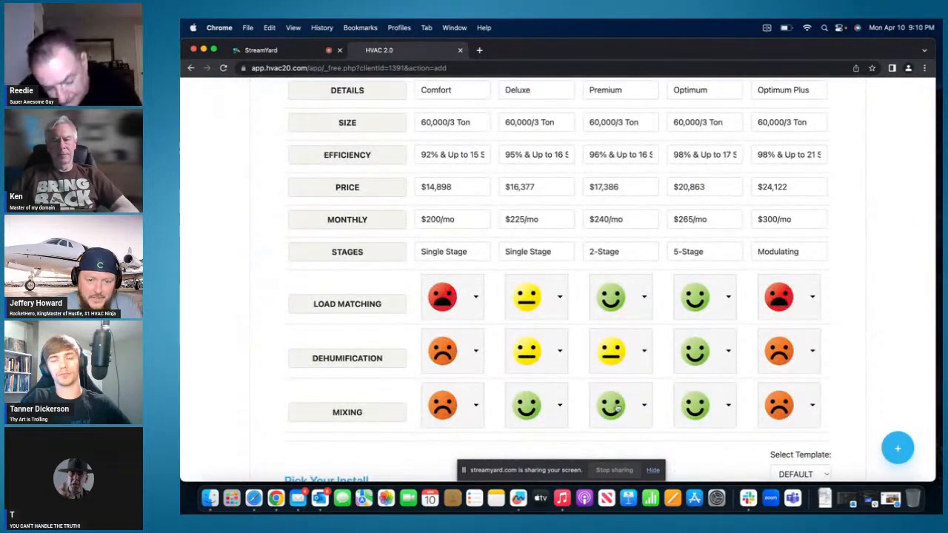
pyautogui.scroll(3, 684, 366)
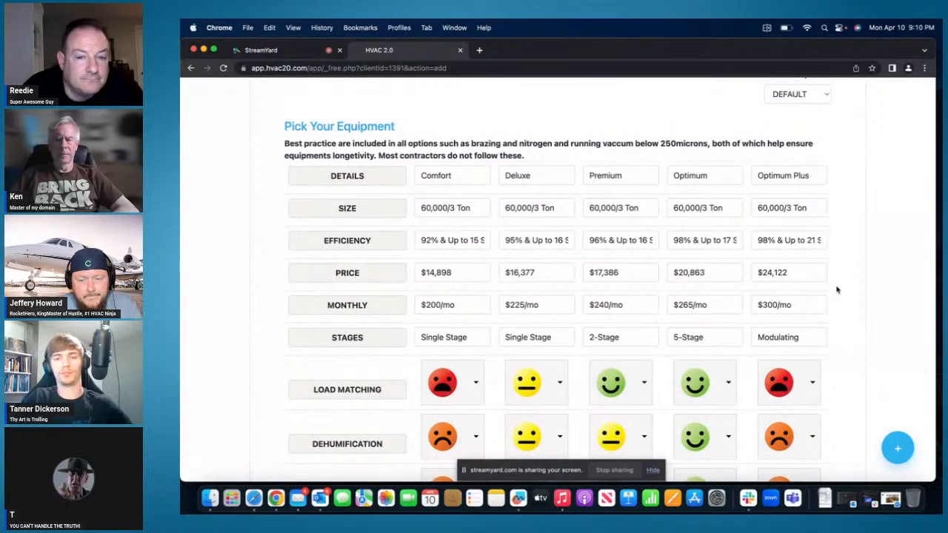
# Set the Optimum Plus ratings for Load Matching, Dehumification and Mixing to the dark green Best face.
pyautogui.scroll(-1, 837, 290)
pyautogui.click(806, 358)
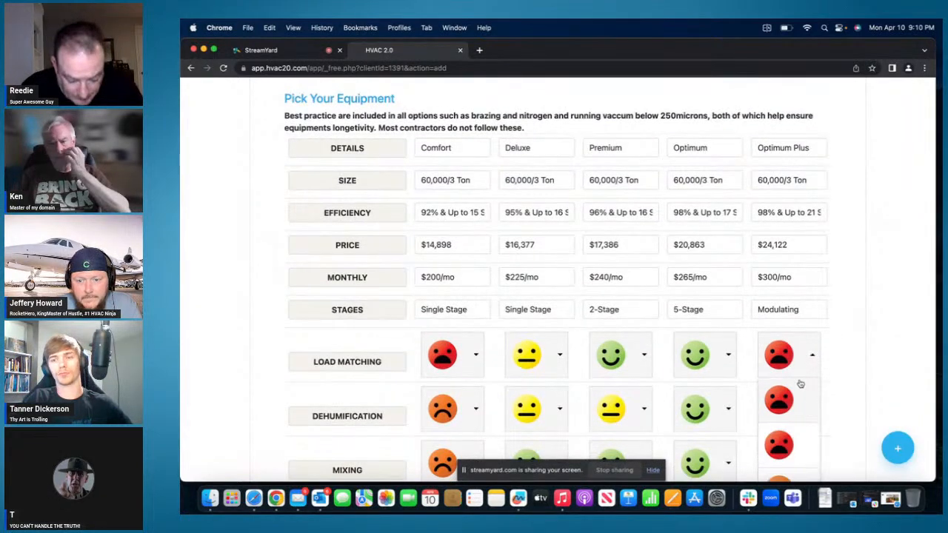
pyautogui.scroll(-4, 801, 383)
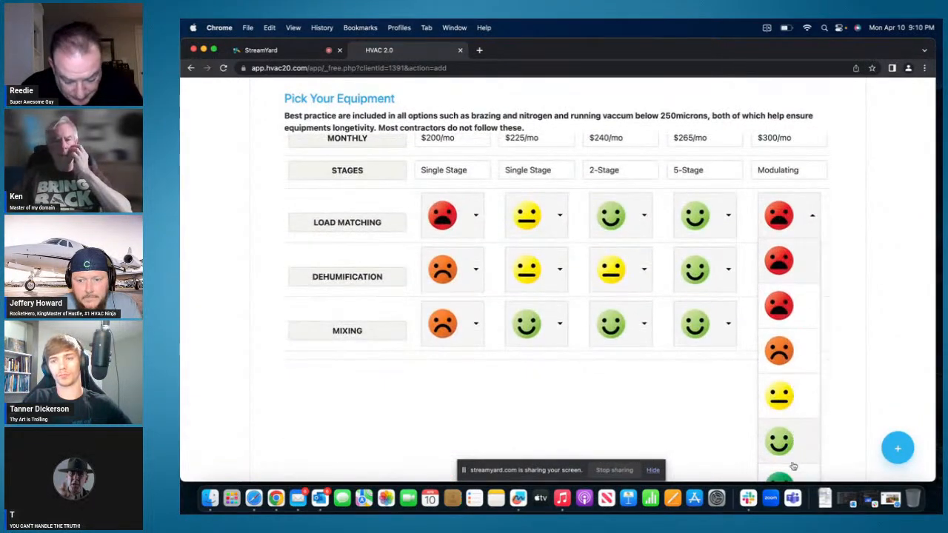
pyautogui.click(793, 475)
pyautogui.scroll(2, 829, 355)
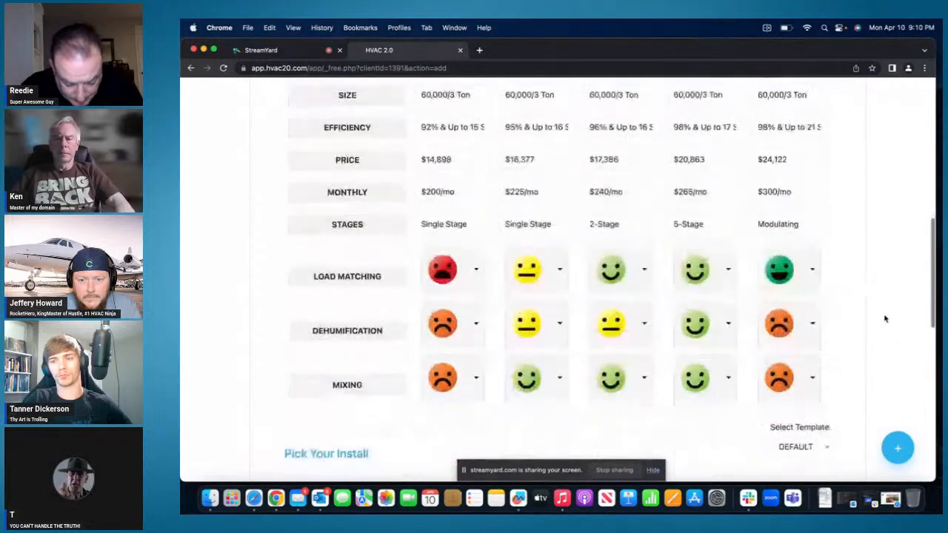
pyautogui.click(809, 326)
pyautogui.scroll(-5, 803, 385)
pyautogui.scroll(-10, 800, 383)
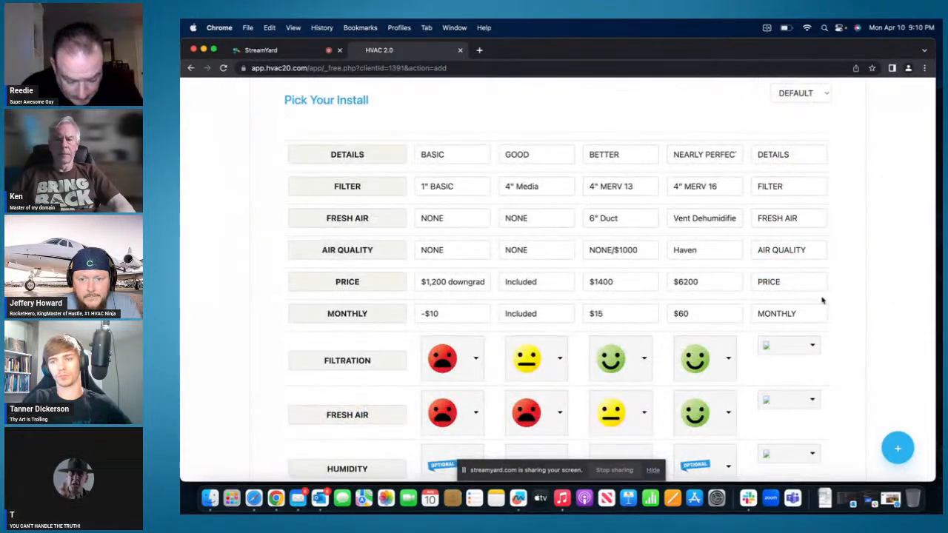
pyautogui.scroll(9, 819, 303)
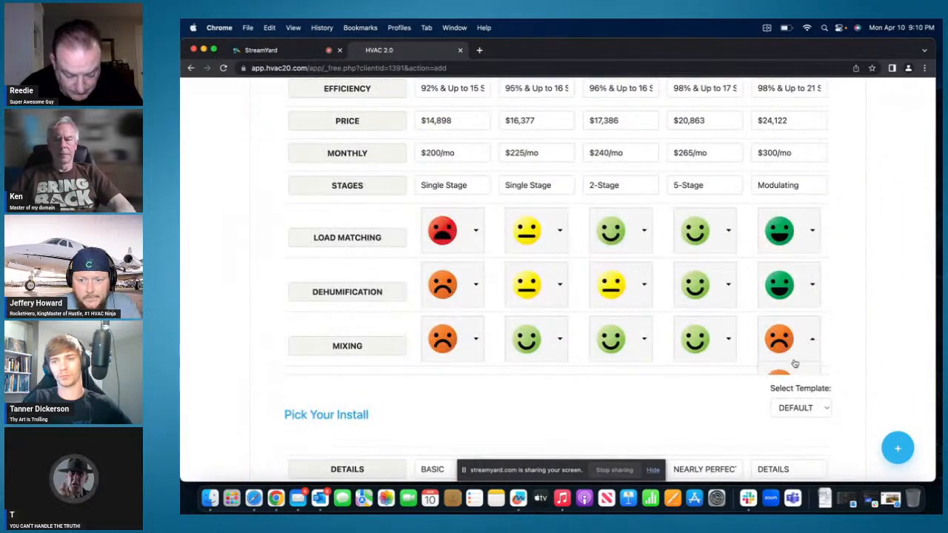
pyautogui.scroll(-10, 798, 365)
pyautogui.scroll(12, 809, 310)
pyautogui.scroll(-1, 785, 348)
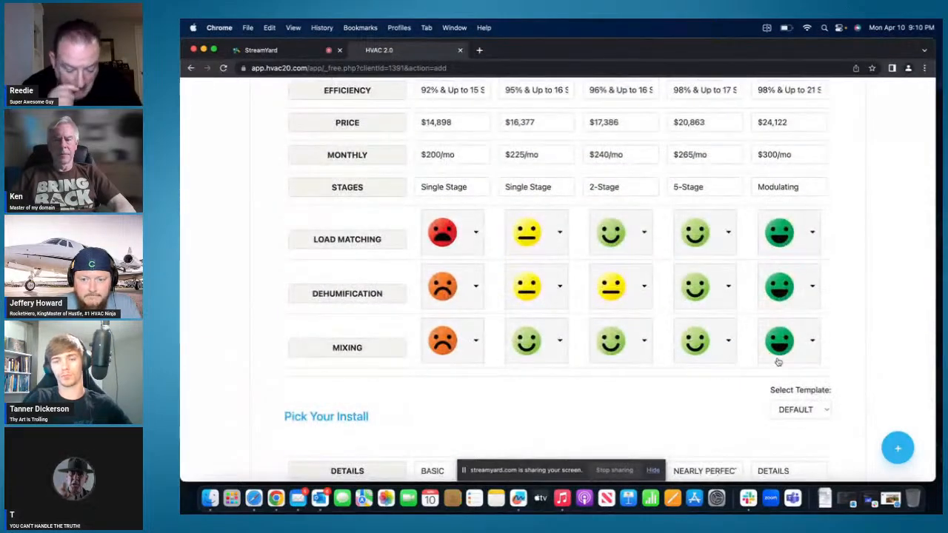
# Examine the prices, monthly payments and ratings across the Pick Your Equipment tiers from Comfort to Optimum Plus.
pyautogui.scroll(4, 888, 341)
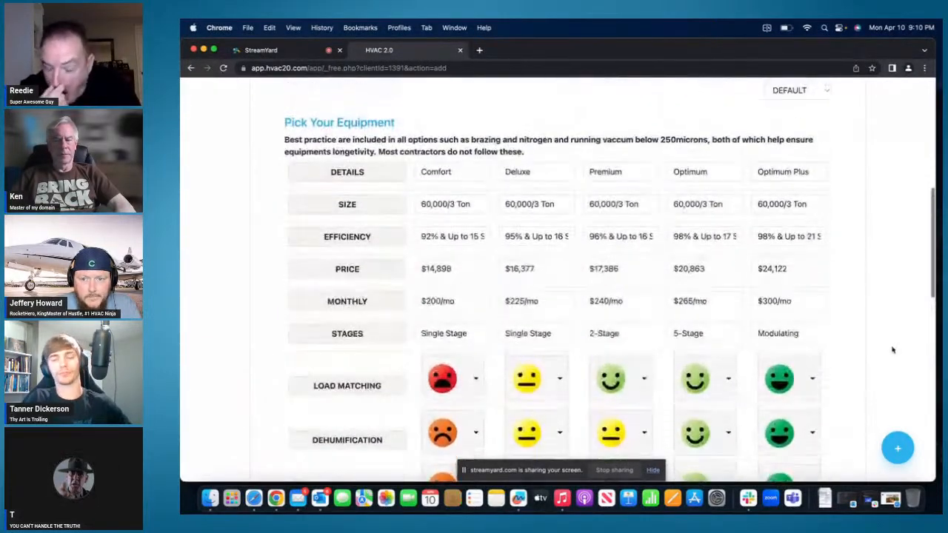
pyautogui.scroll(-2, 872, 326)
pyautogui.scroll(1, 872, 325)
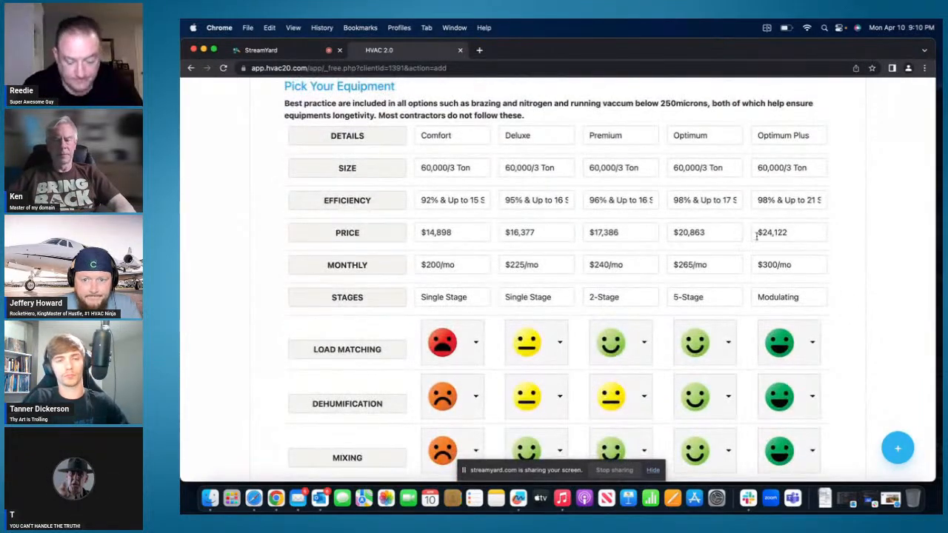
pyautogui.scroll(-2, 842, 280)
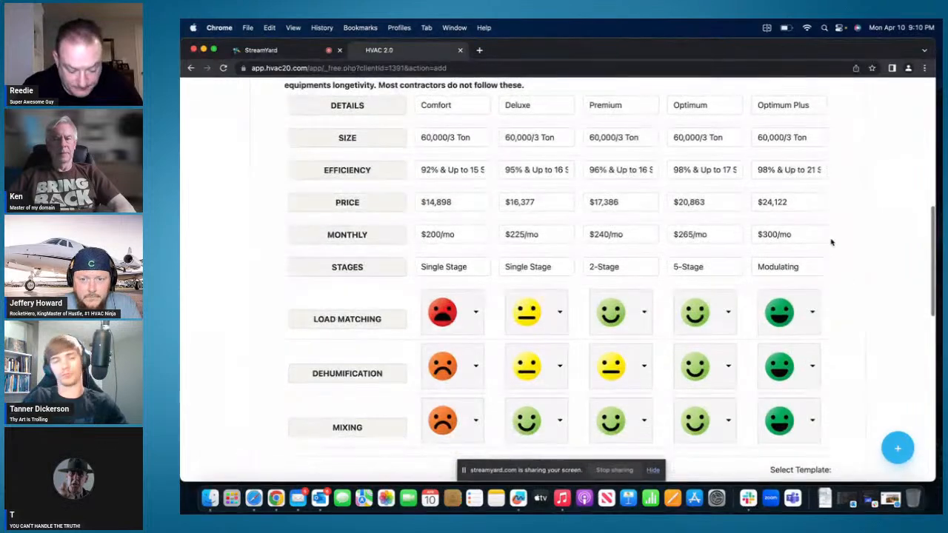
pyautogui.scroll(-1, 845, 264)
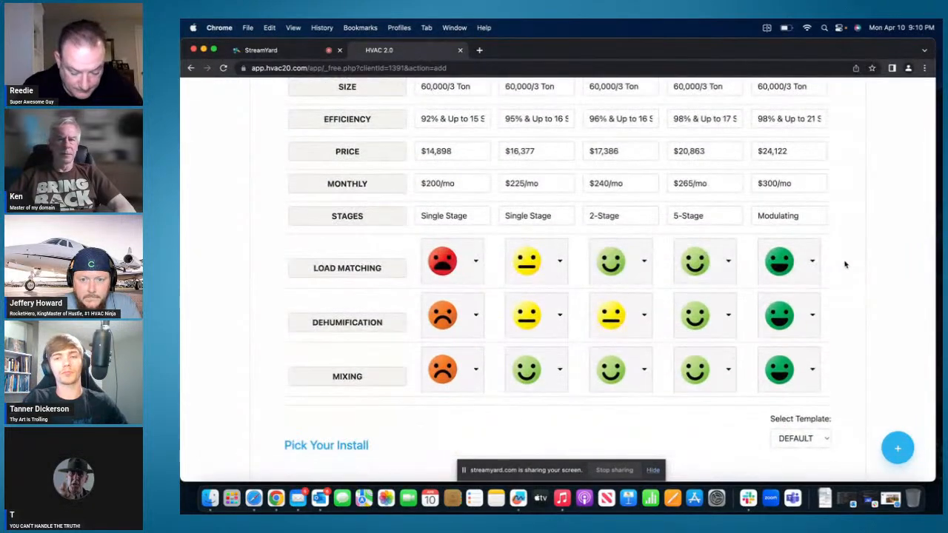
pyautogui.scroll(1, 845, 264)
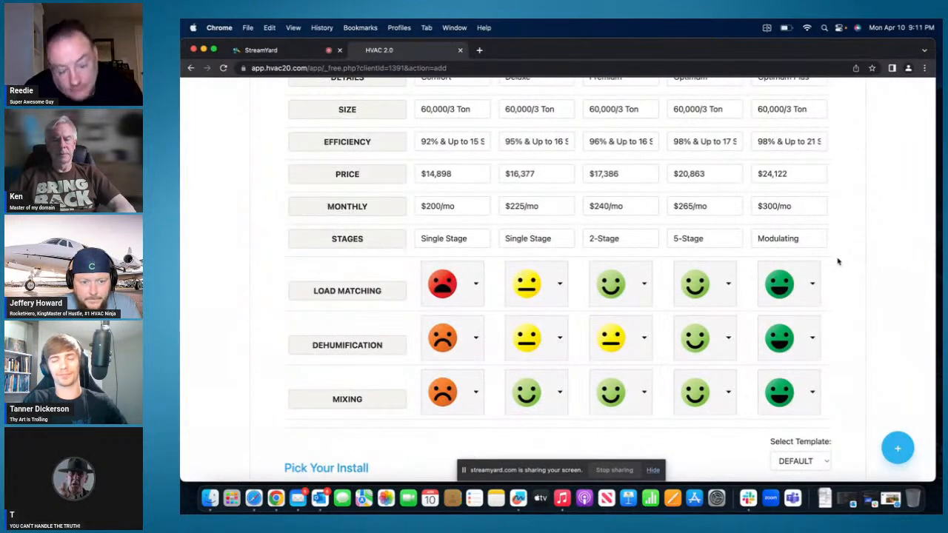
# Examine the filter, fresh air, air quality and price options in the Pick Your Install table and its ratings legend.
pyautogui.scroll(-15, 842, 294)
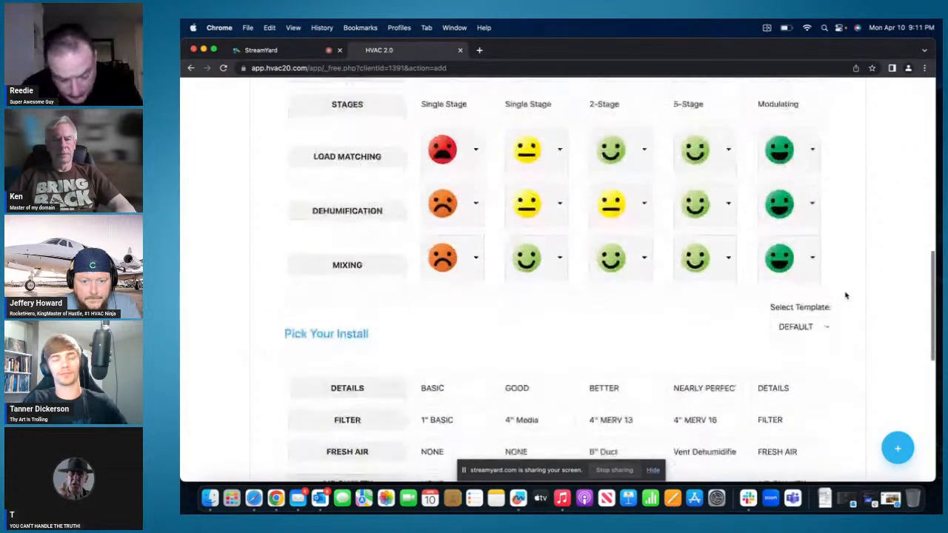
pyautogui.scroll(-1, 846, 296)
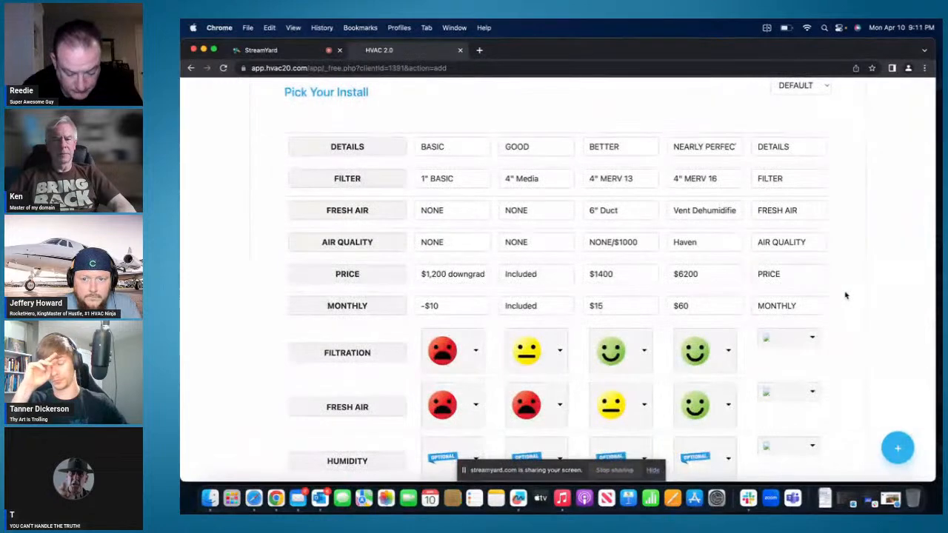
pyautogui.scroll(-2, 845, 295)
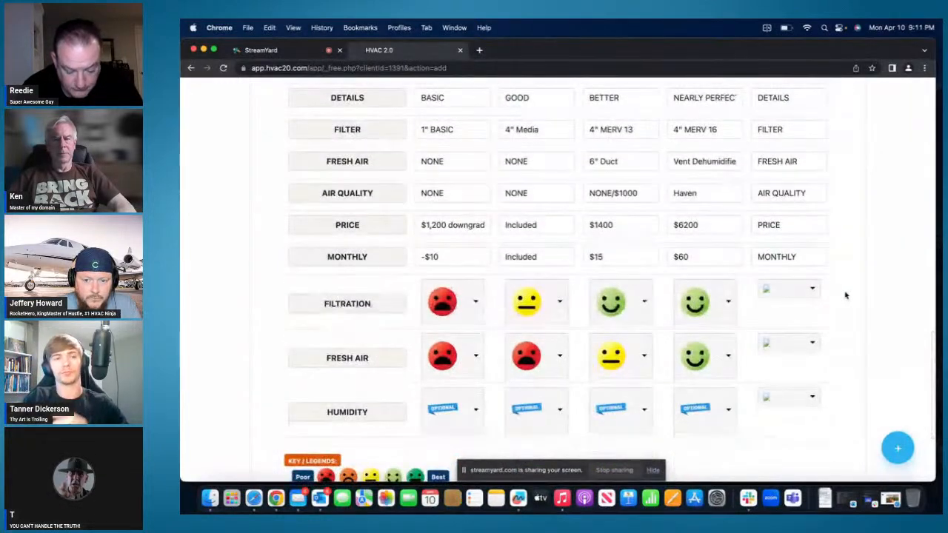
pyautogui.scroll(4, 846, 296)
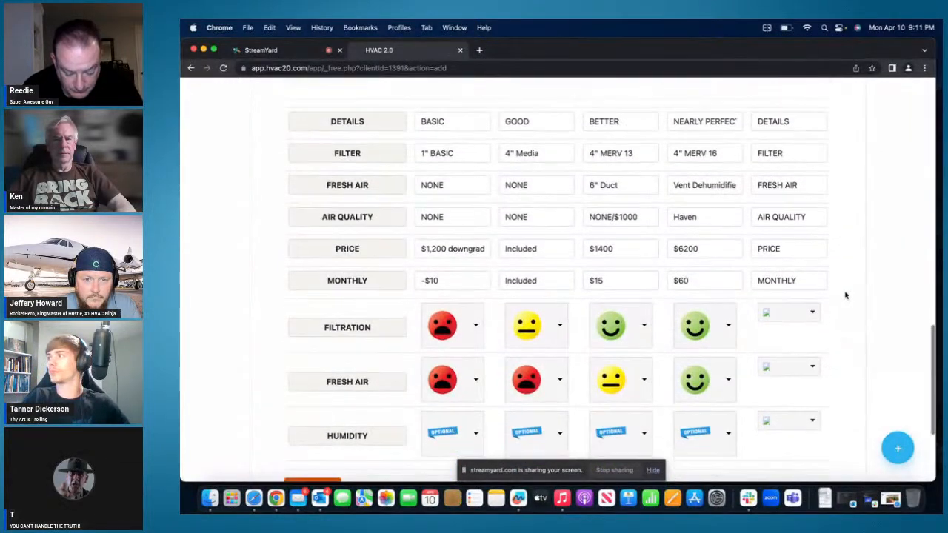
pyautogui.scroll(-1, 846, 296)
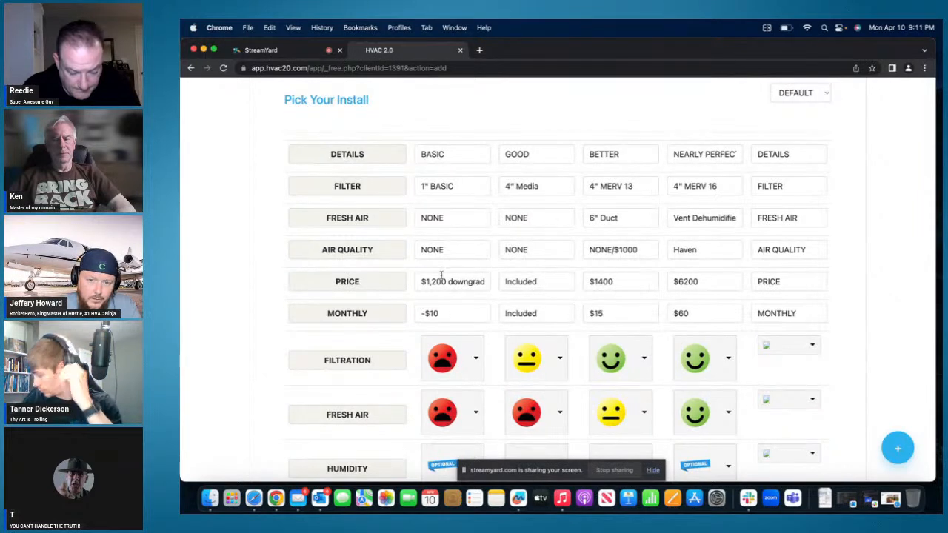
pyautogui.scroll(-5, 723, 264)
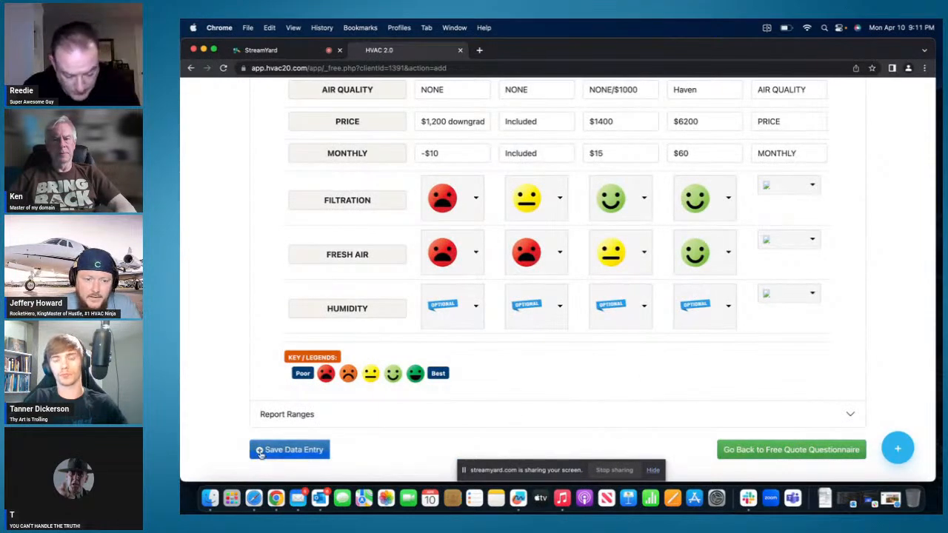
# Expand the Report Ranges section and review its system size, duct pressure, TESP and air leakage fields.
pyautogui.click(324, 418)
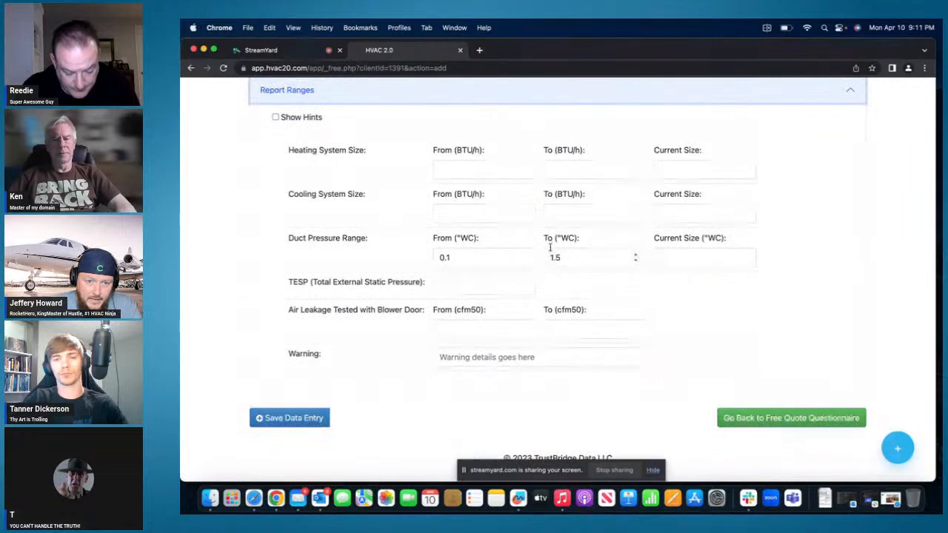
pyautogui.scroll(2, 551, 249)
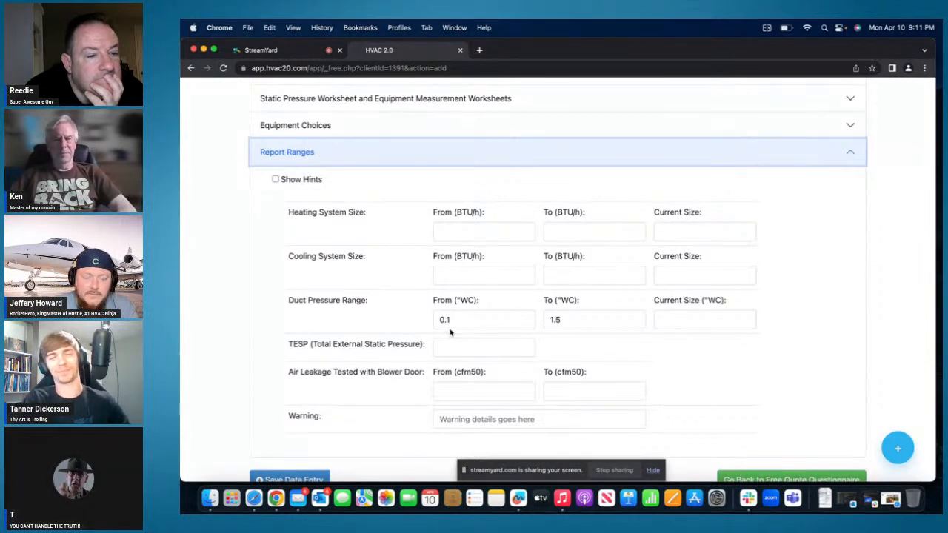
pyautogui.scroll(-2, 522, 362)
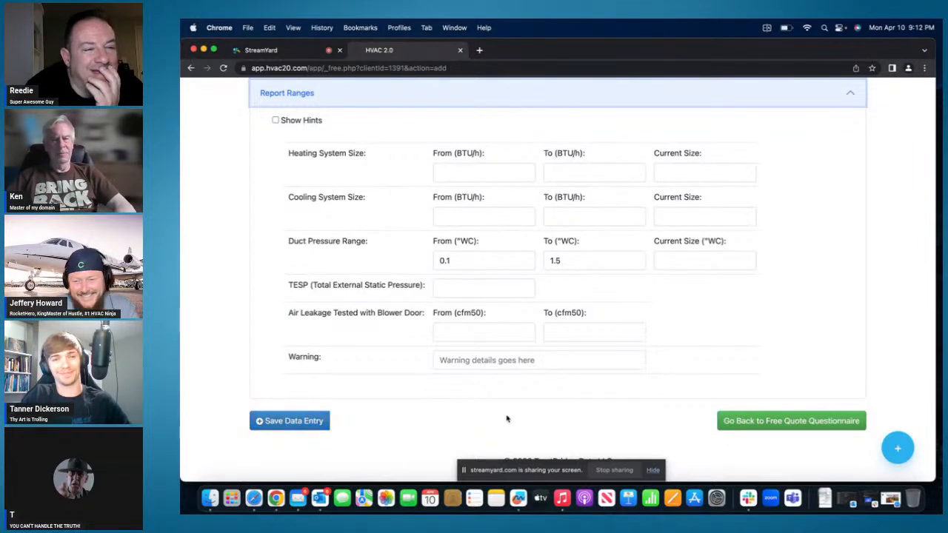
# Save the Free Quote data entry and dismiss the success message.
pyautogui.click(279, 422)
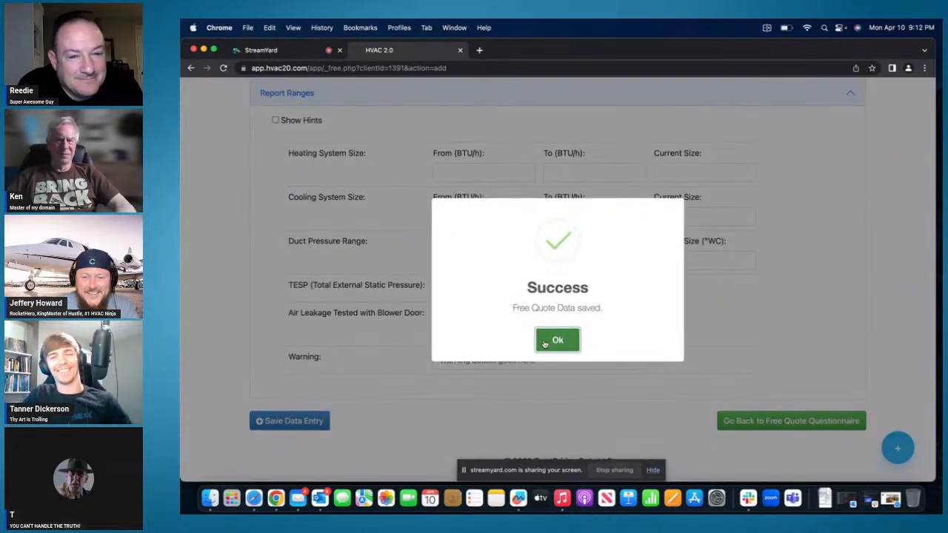
pyautogui.click(559, 340)
# Generate the Quote Form PDF preview, and return through the Quote Data Entry page to the client page.
pyautogui.scroll(-5, 640, 393)
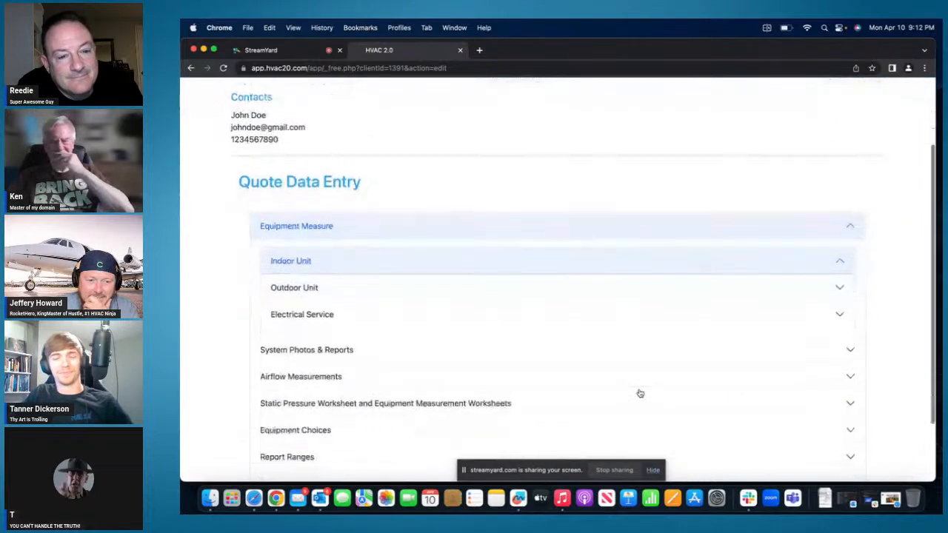
pyautogui.click(386, 417)
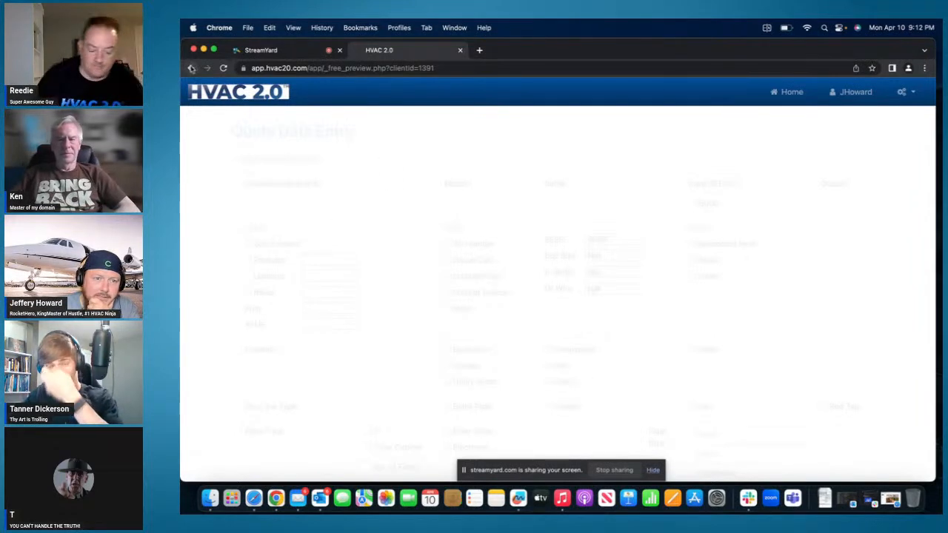
pyautogui.click(191, 68)
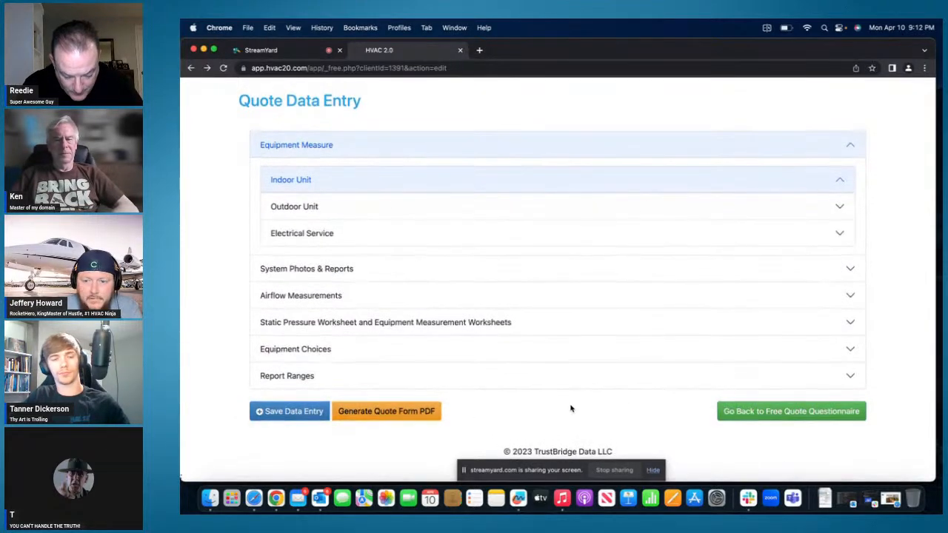
pyautogui.scroll(3, 671, 395)
pyautogui.scroll(2, 785, 326)
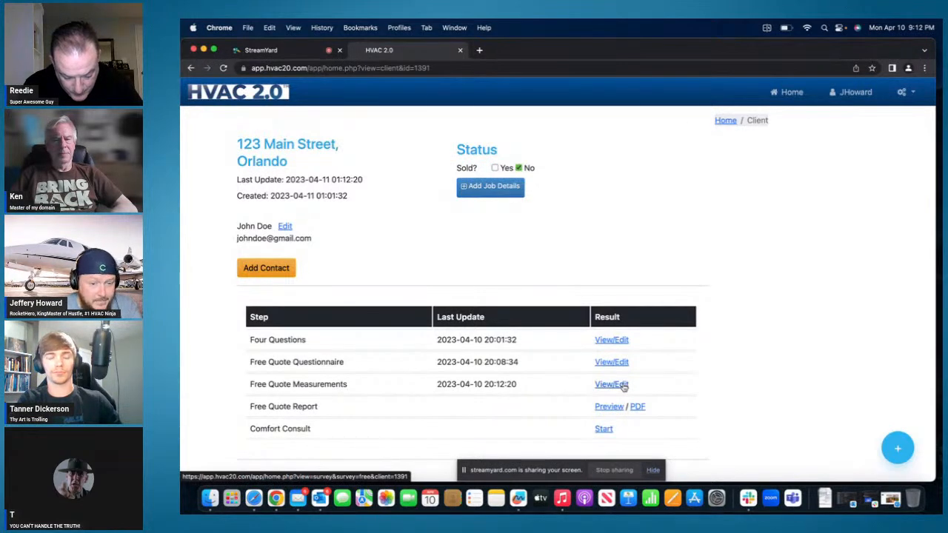
# Reopen the Free Quote Measurements from the client's step list, and go back to the client page.
pyautogui.click(611, 385)
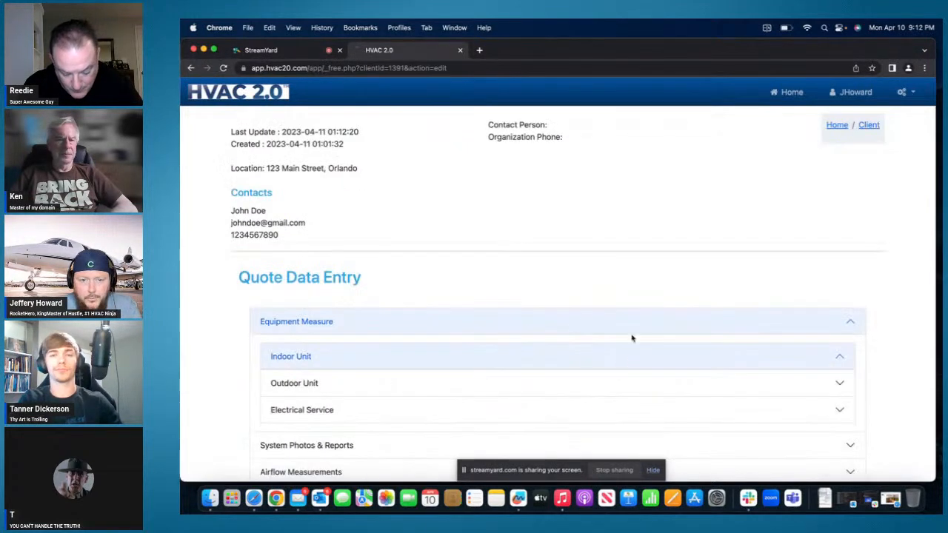
pyautogui.click(869, 126)
pyautogui.scroll(-3, 741, 382)
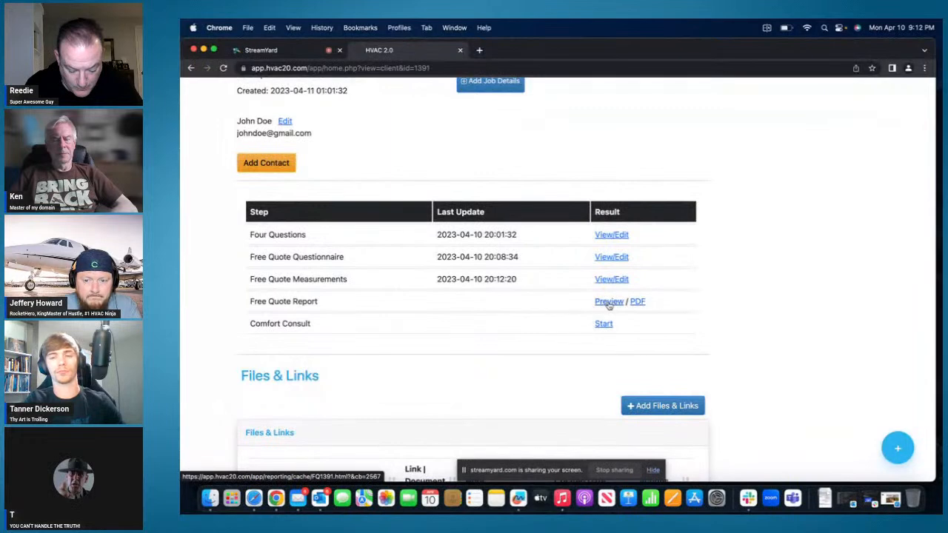
# Open the PDF version of the Free Quote Report, review both pages, and return to the client page.
pyautogui.click(638, 302)
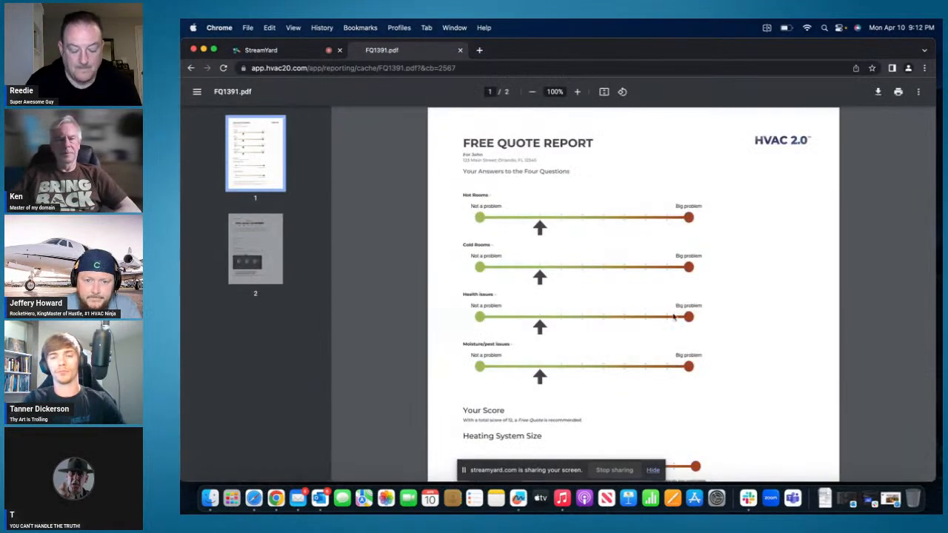
pyautogui.scroll(-5, 694, 329)
pyautogui.scroll(-10, 695, 333)
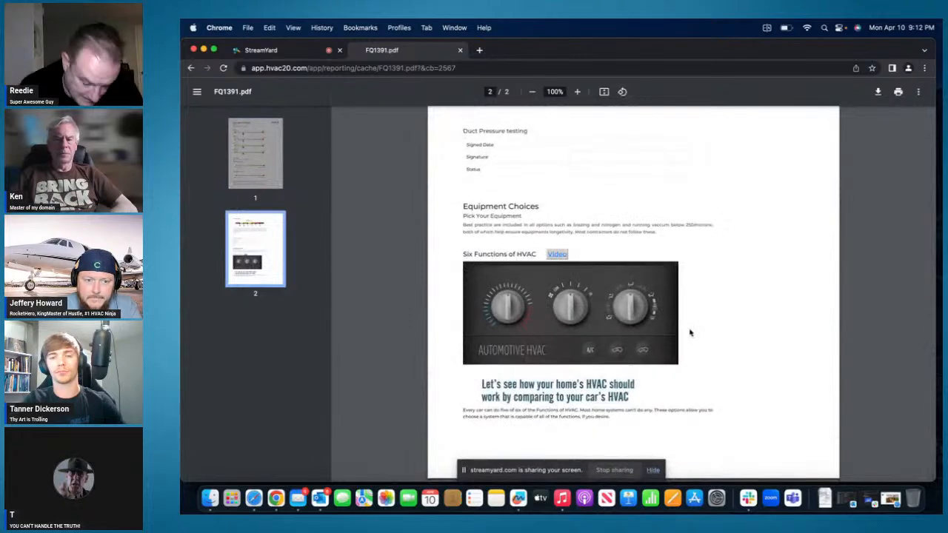
pyautogui.scroll(15, 692, 330)
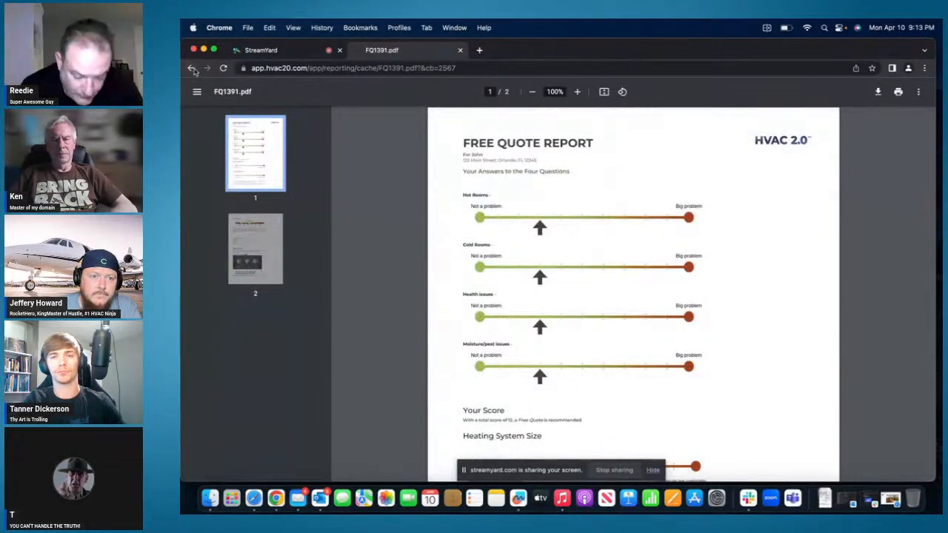
pyautogui.click(191, 67)
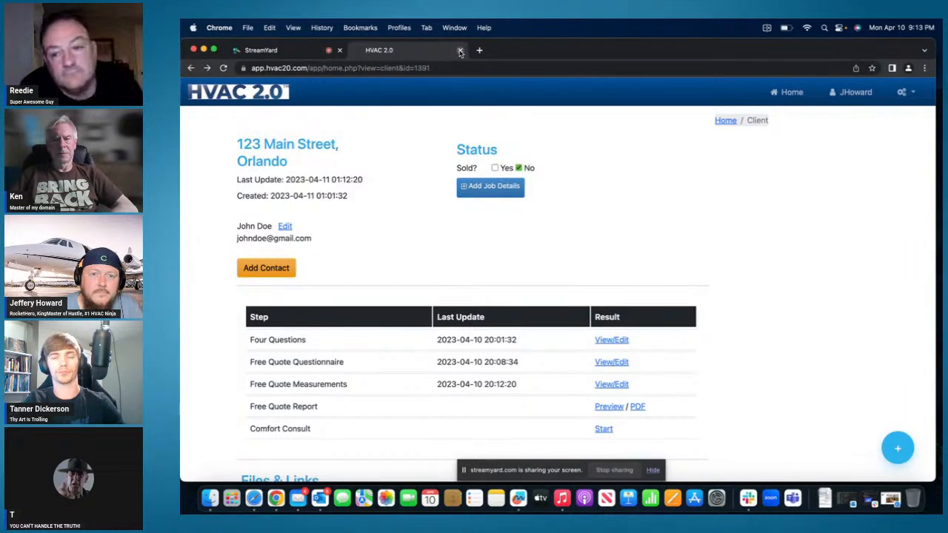
# Switch to the StreamYard broadcast page.
pyautogui.click(252, 50)
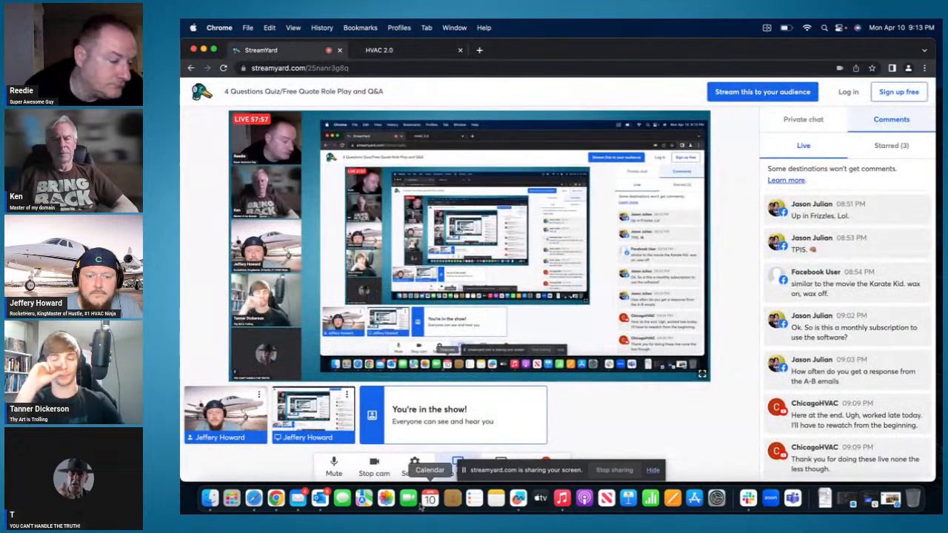